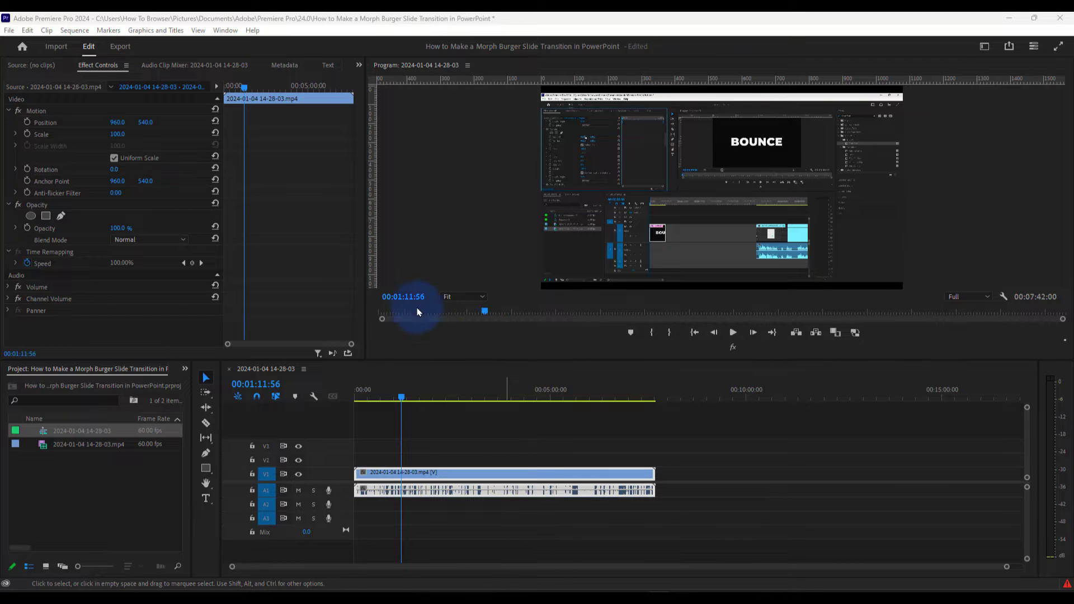
Open the General page of the project settings
{"action": "left_click", "coordinate": [10, 32]}
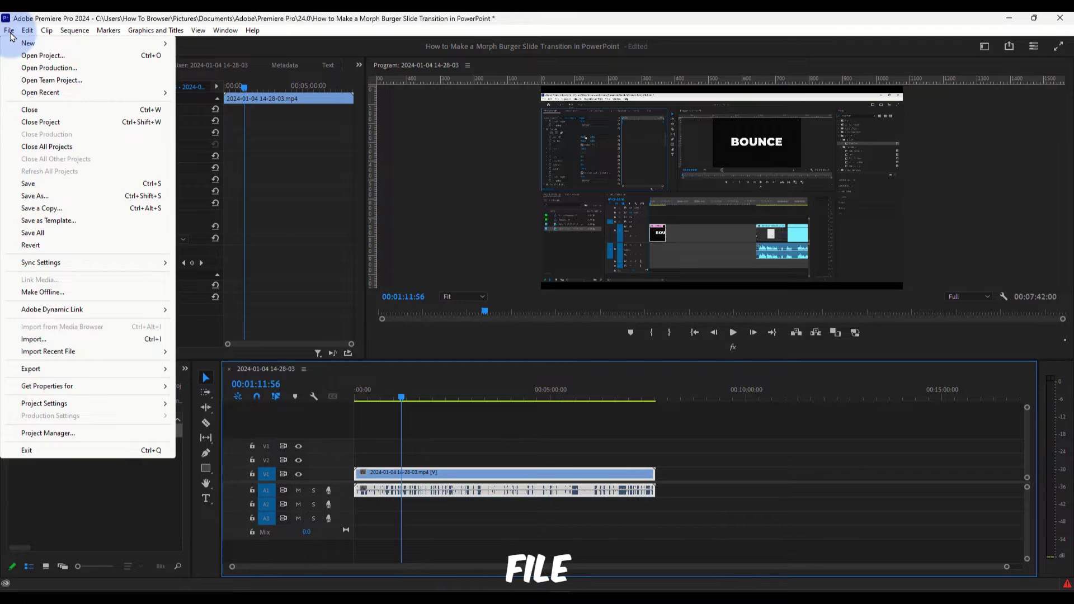
{"action": "left_click", "coordinate": [10, 32]}
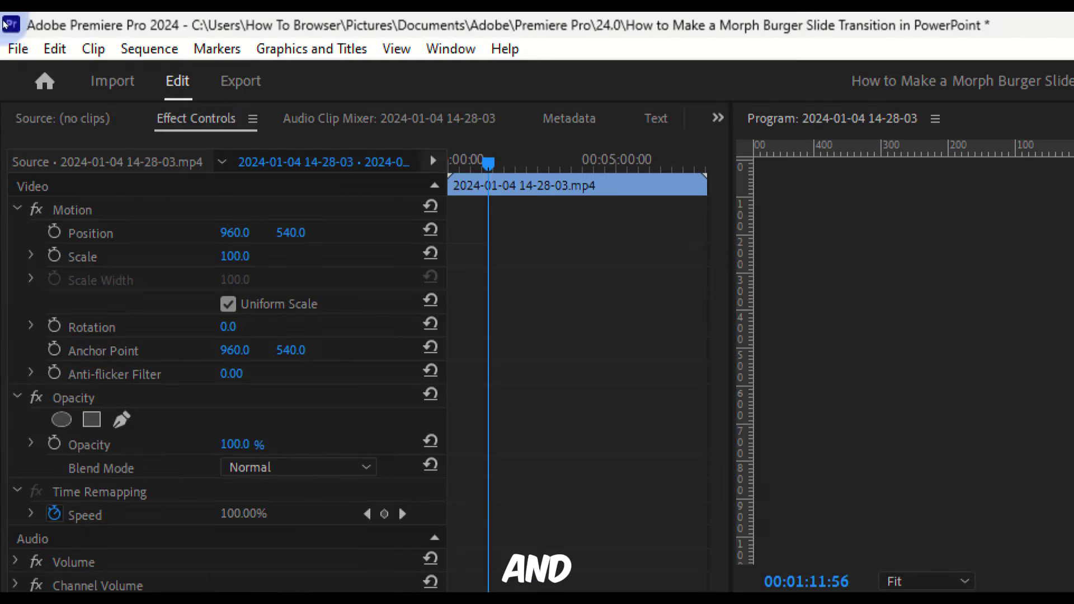
{"action": "left_click", "coordinate": [16, 48]}
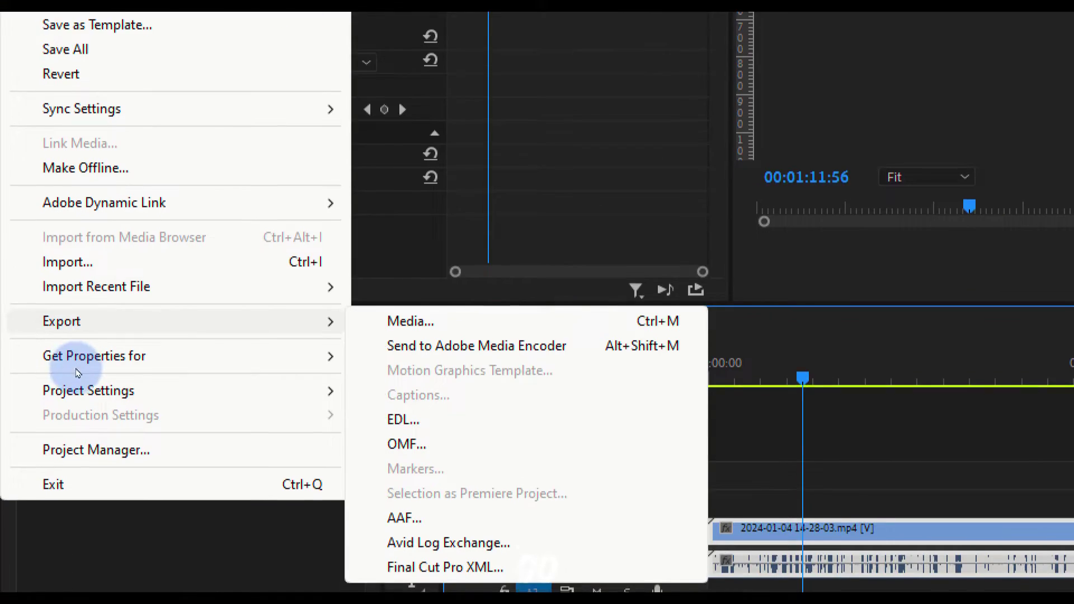
{"action": "left_click", "coordinate": [51, 520]}
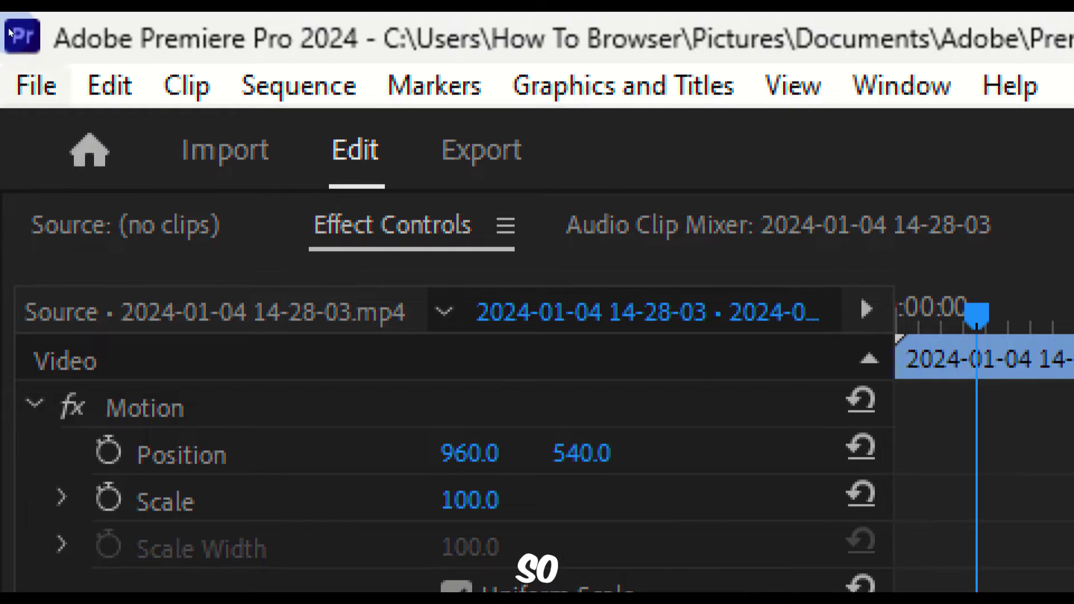
{"action": "left_click", "coordinate": [23, 85]}
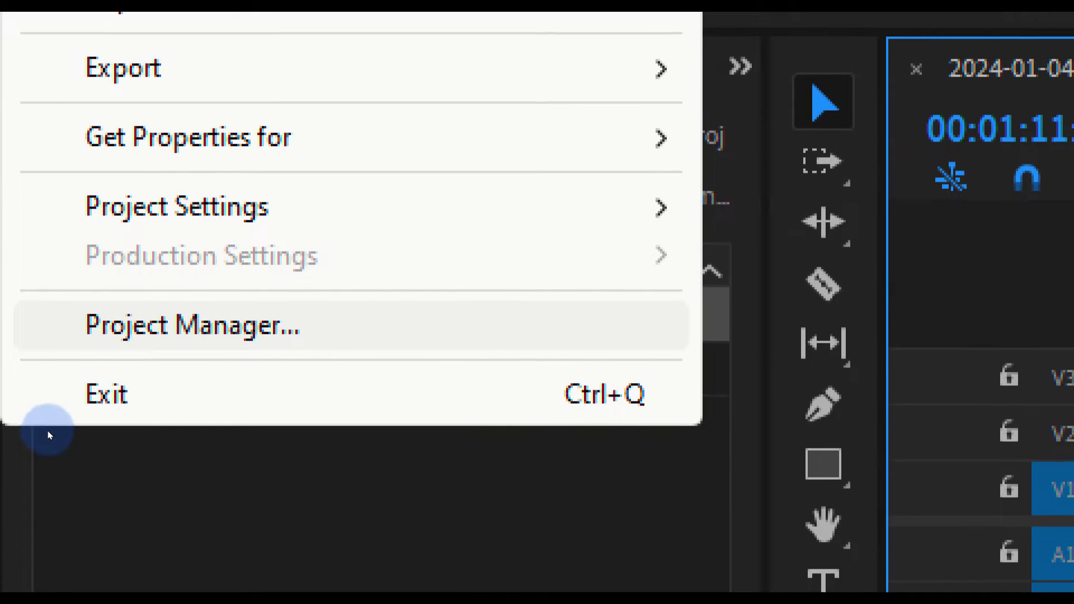
{"action": "mouse_move", "coordinate": [59, 488]}
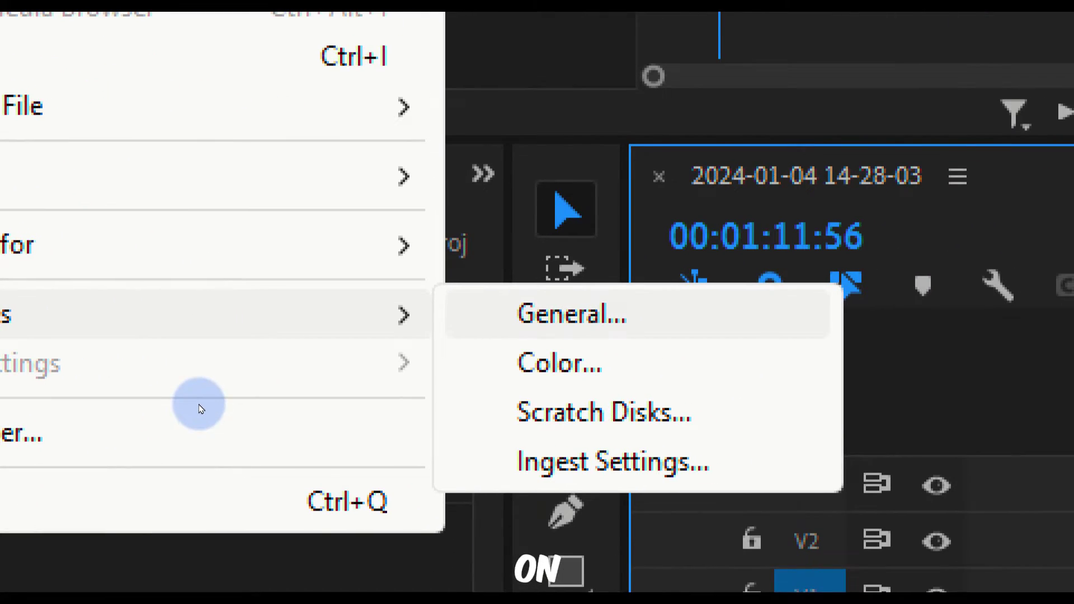
{"action": "left_click", "coordinate": [549, 314]}
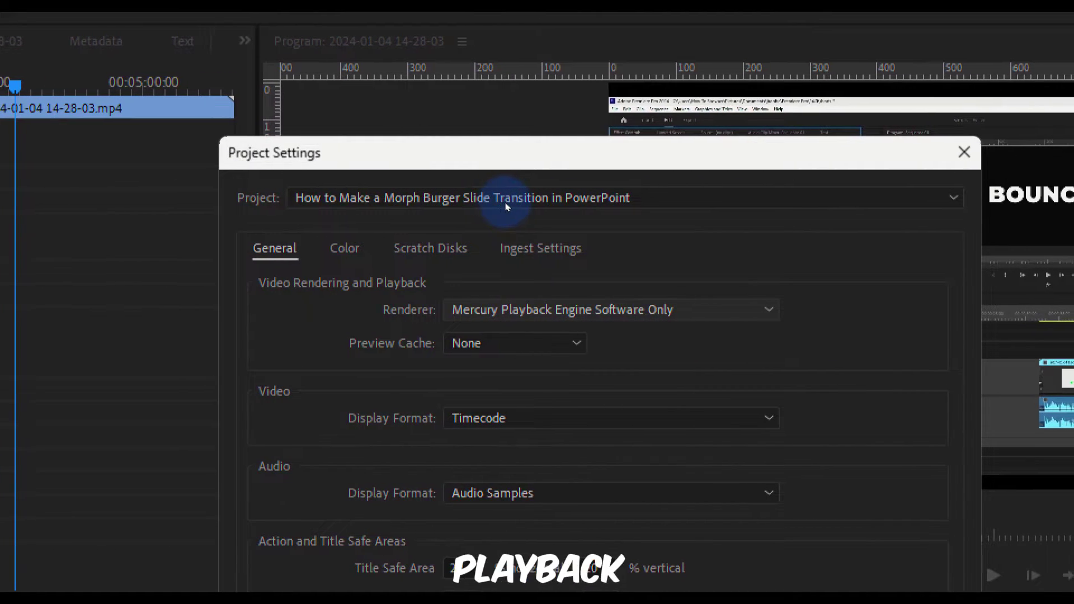
Set the project's video renderer to Mercury Playback Engine GPU Acceleration (CUDA)
{"action": "left_click", "coordinate": [610, 310]}
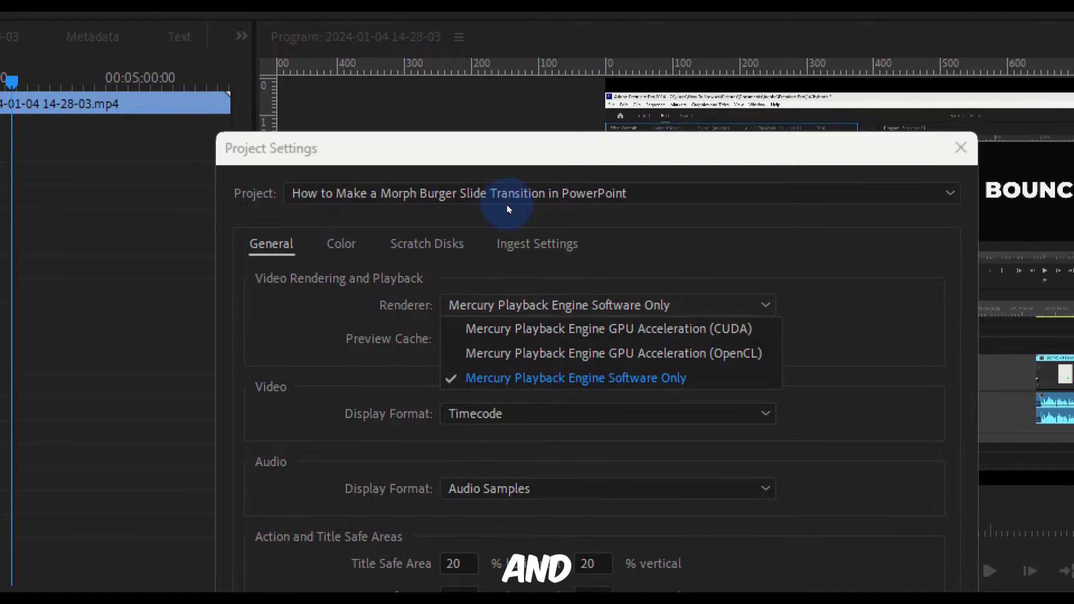
{"action": "key", "text": "Down"}
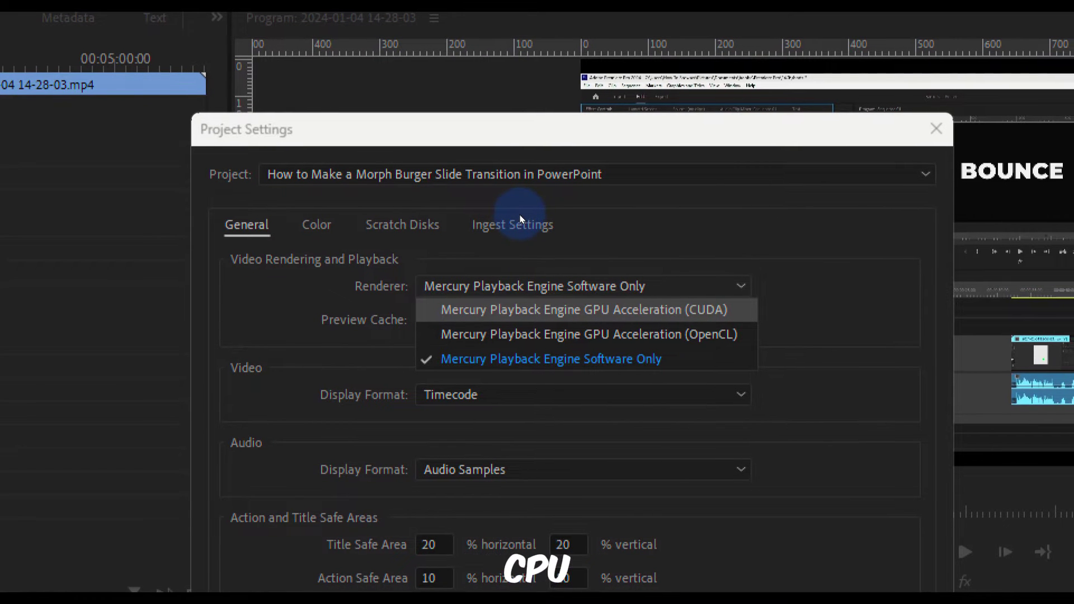
{"action": "key", "text": "Return"}
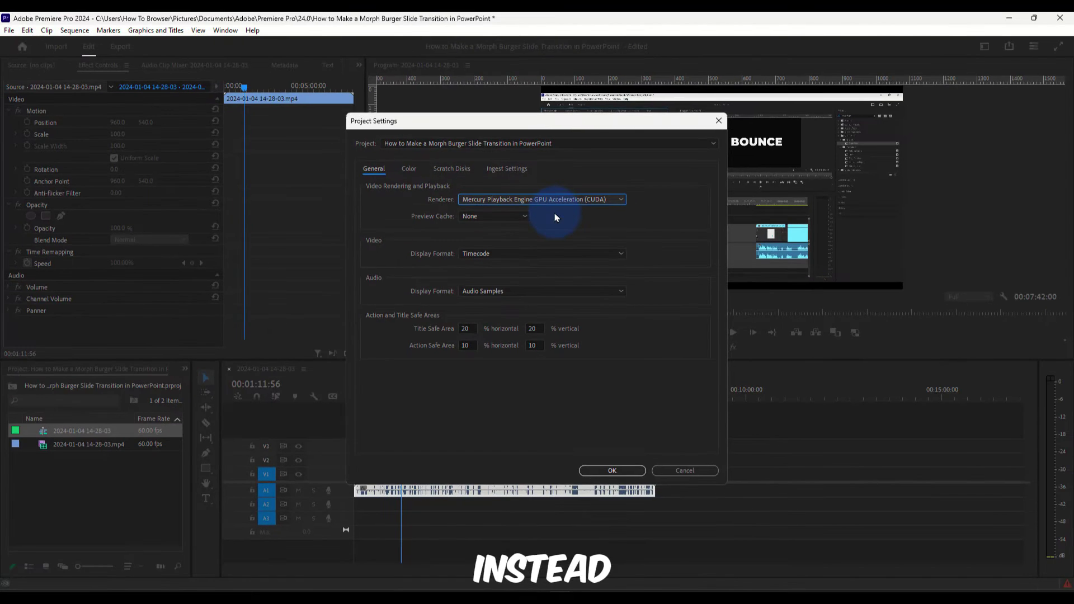
{"action": "left_click", "coordinate": [559, 199]}
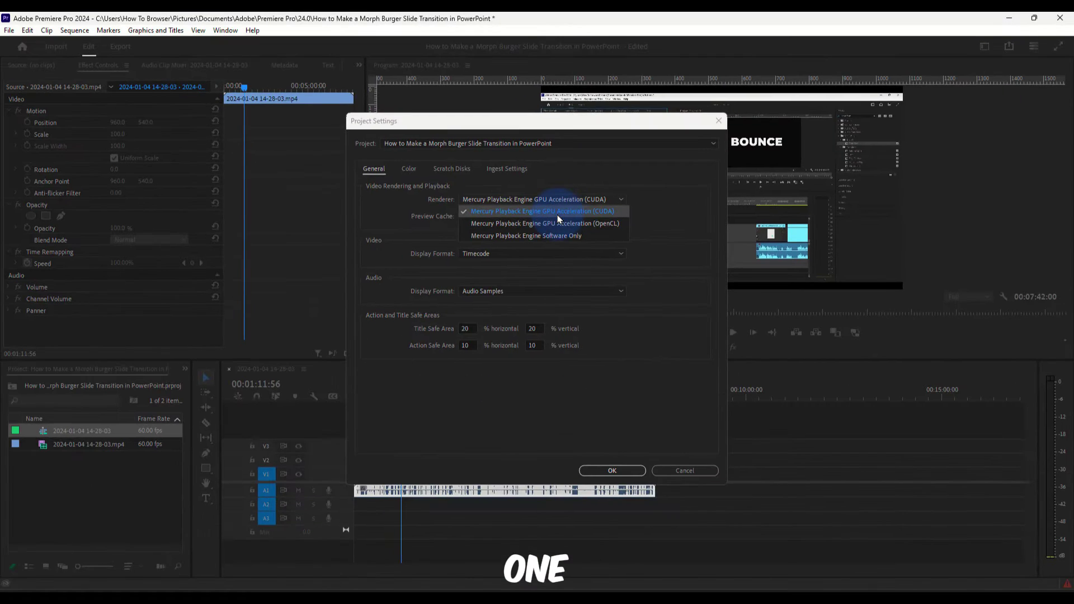
{"action": "left_click", "coordinate": [558, 216]}
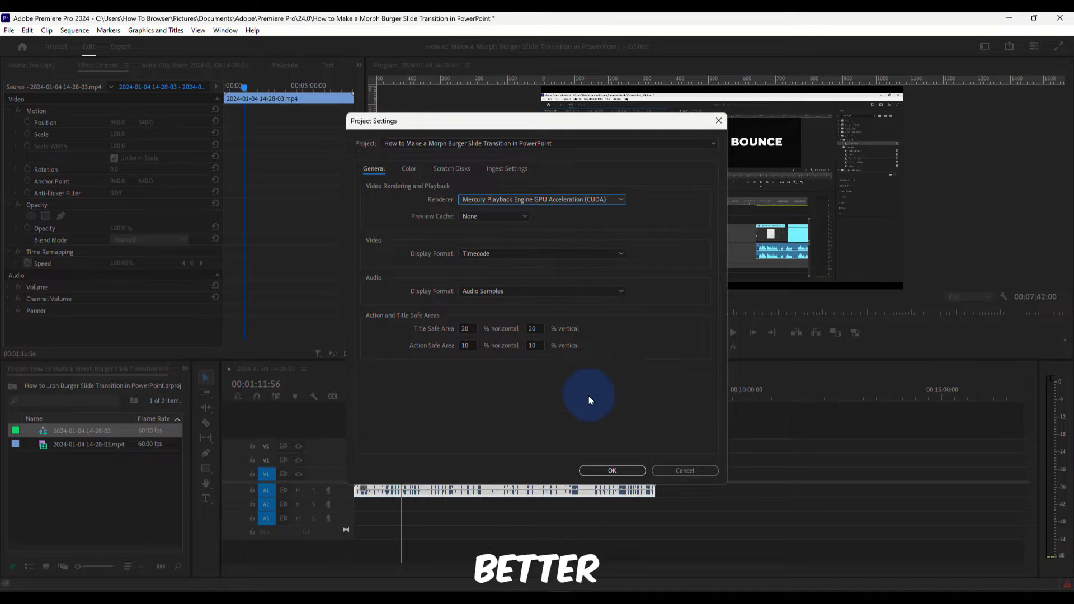
{"action": "left_click", "coordinate": [579, 200]}
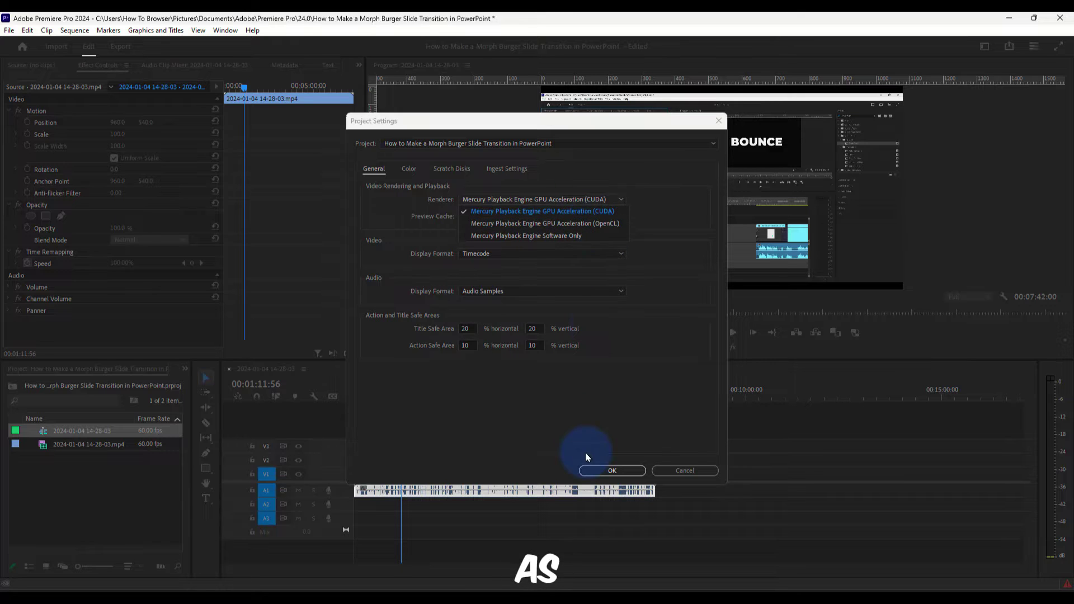
{"action": "left_click", "coordinate": [603, 422]}
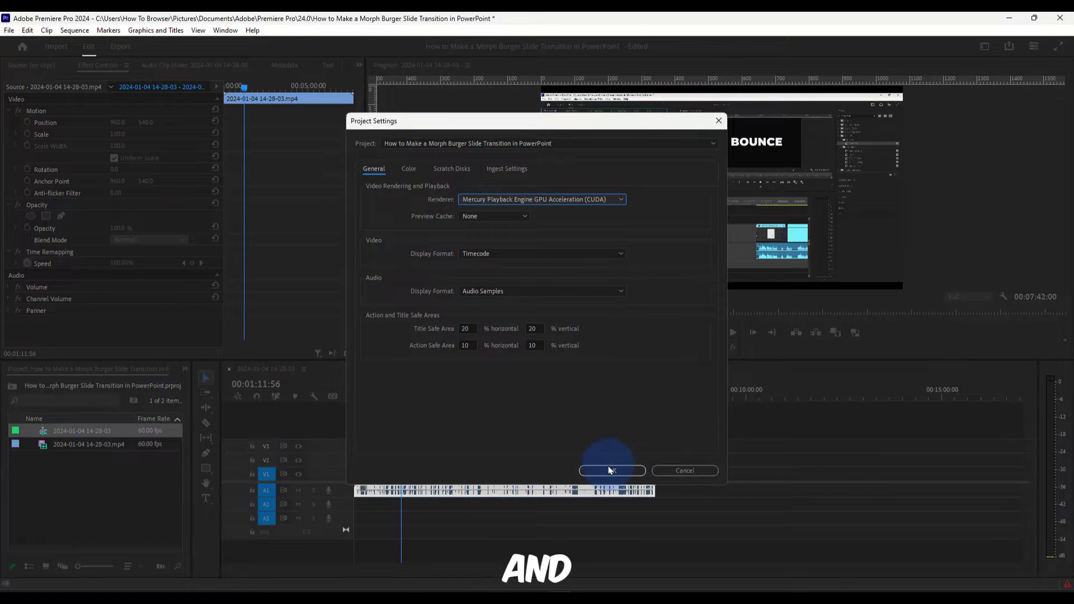
Look through the Color, Scratch Disks and Ingest Settings pages and accept the project settings
{"action": "left_click", "coordinate": [402, 173]}
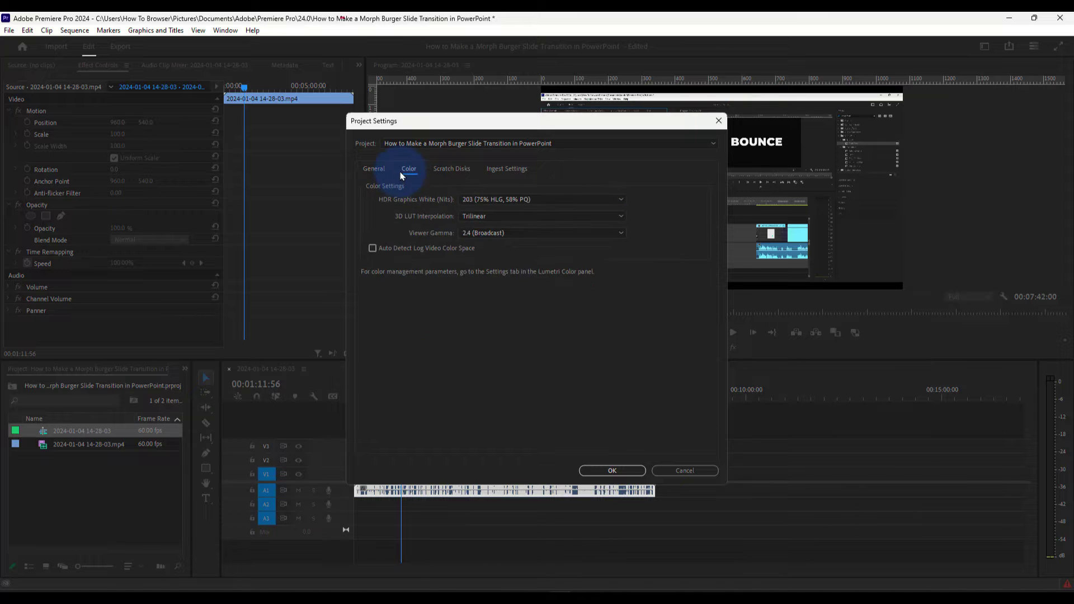
{"action": "left_click", "coordinate": [448, 169]}
{"action": "left_click", "coordinate": [507, 170]}
{"action": "left_click", "coordinate": [516, 343]}
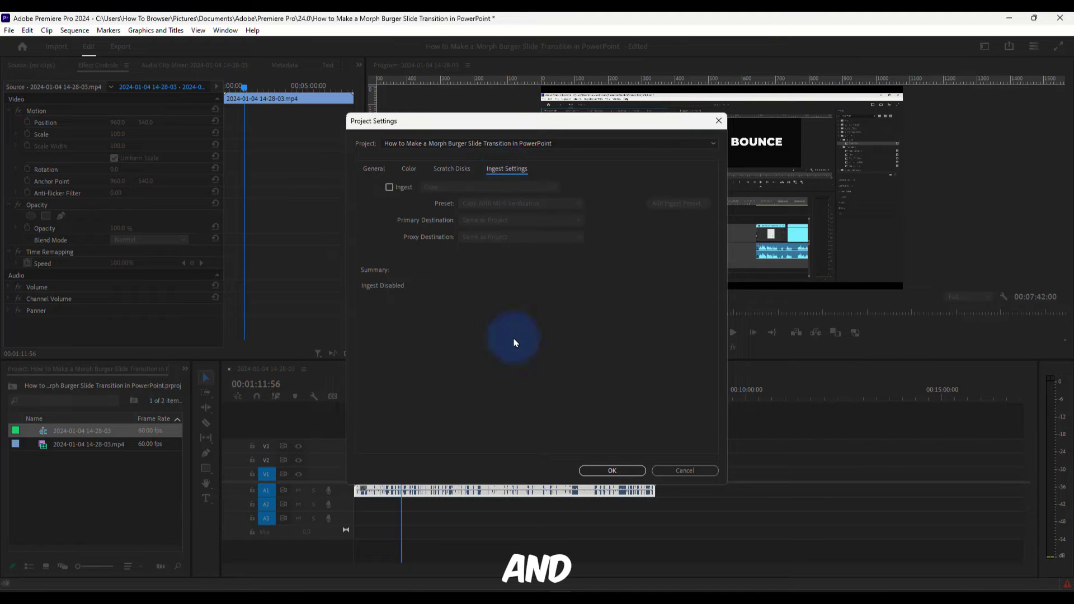
{"action": "left_click", "coordinate": [611, 471]}
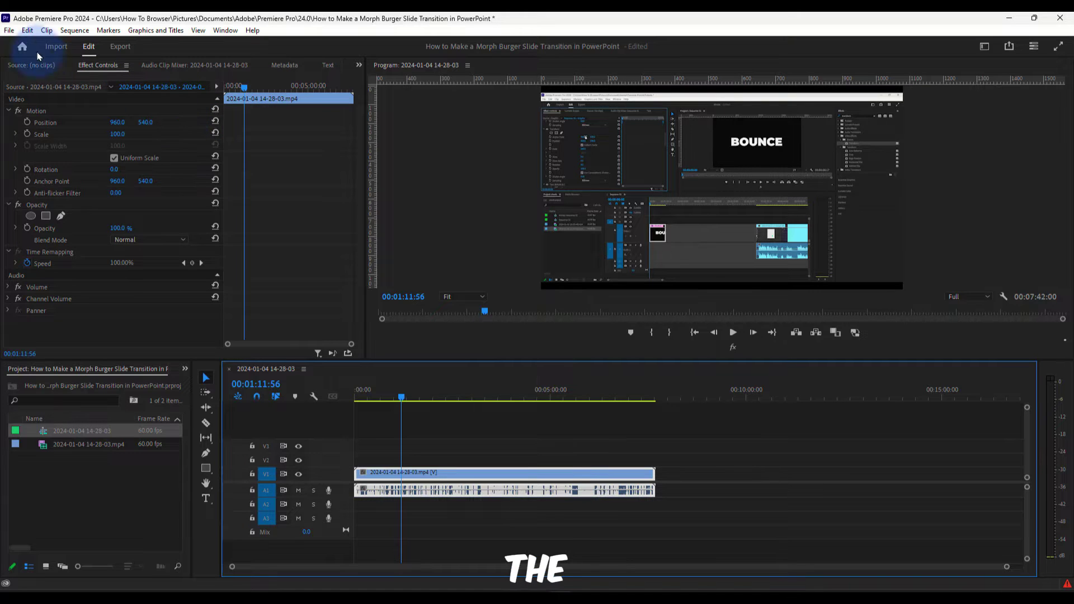
{"action": "left_click", "coordinate": [27, 31]}
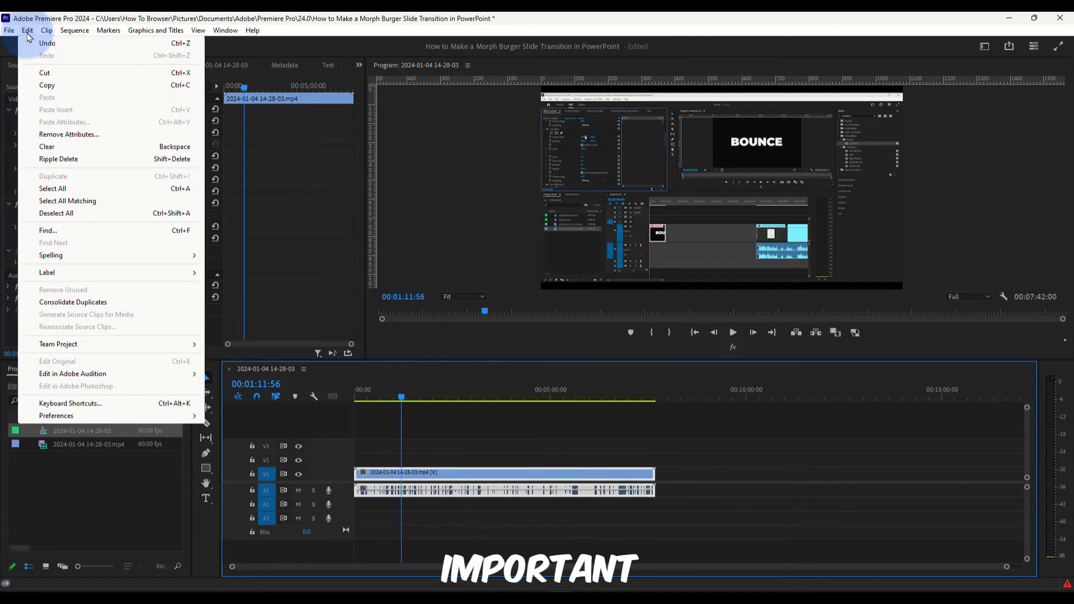
{"action": "mouse_move", "coordinate": [62, 415]}
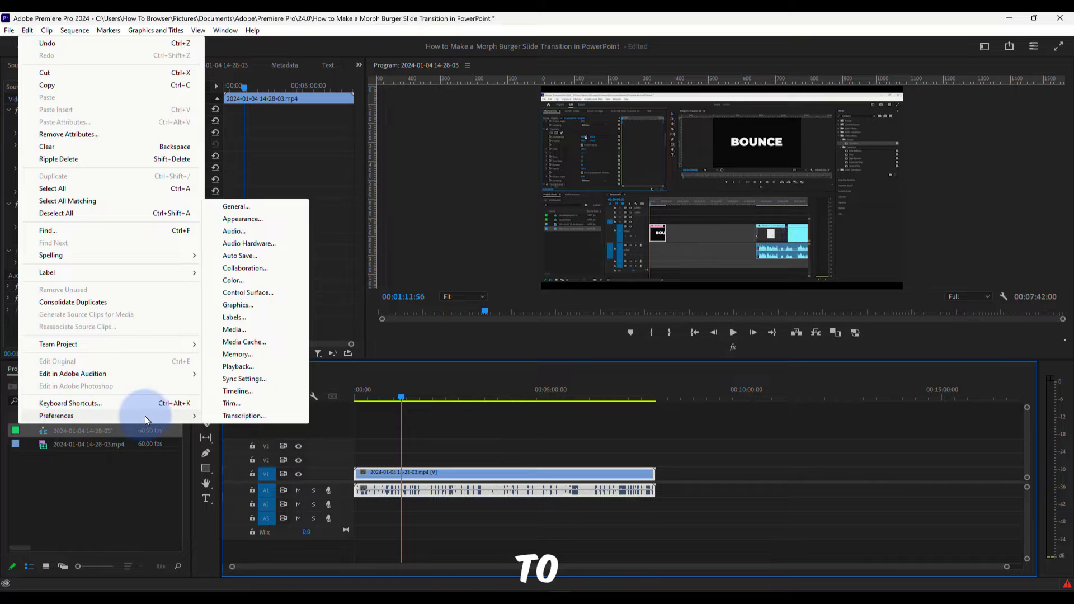
{"action": "left_click", "coordinate": [251, 360]}
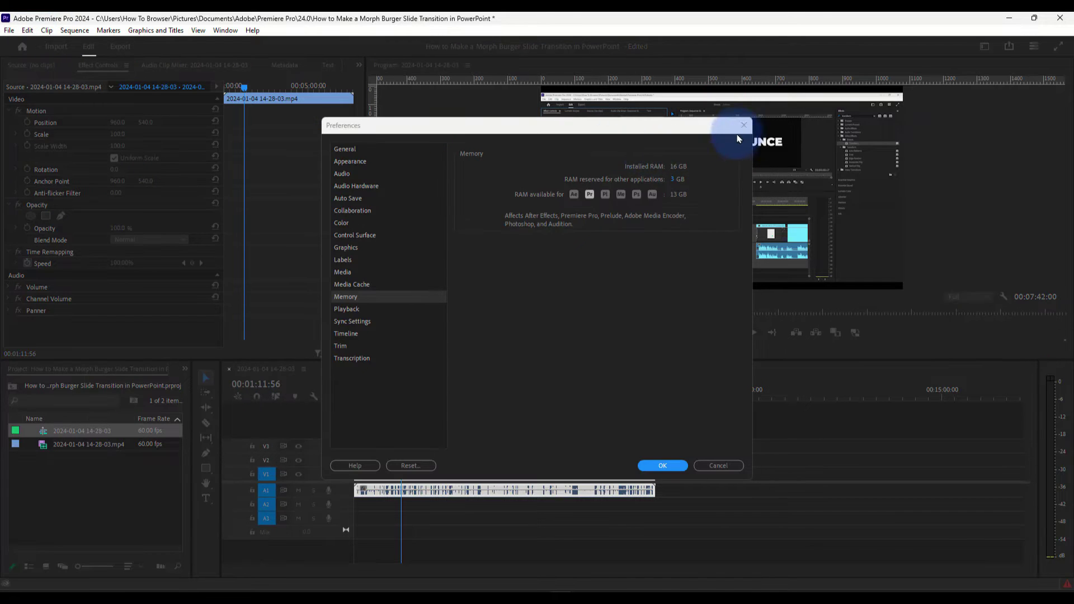
{"action": "left_click", "coordinate": [744, 124]}
Open the Memory preferences, check the amount of RAM reserved for other applications and accept the preferences
{"action": "left_click", "coordinate": [27, 30]}
{"action": "left_click", "coordinate": [27, 30]}
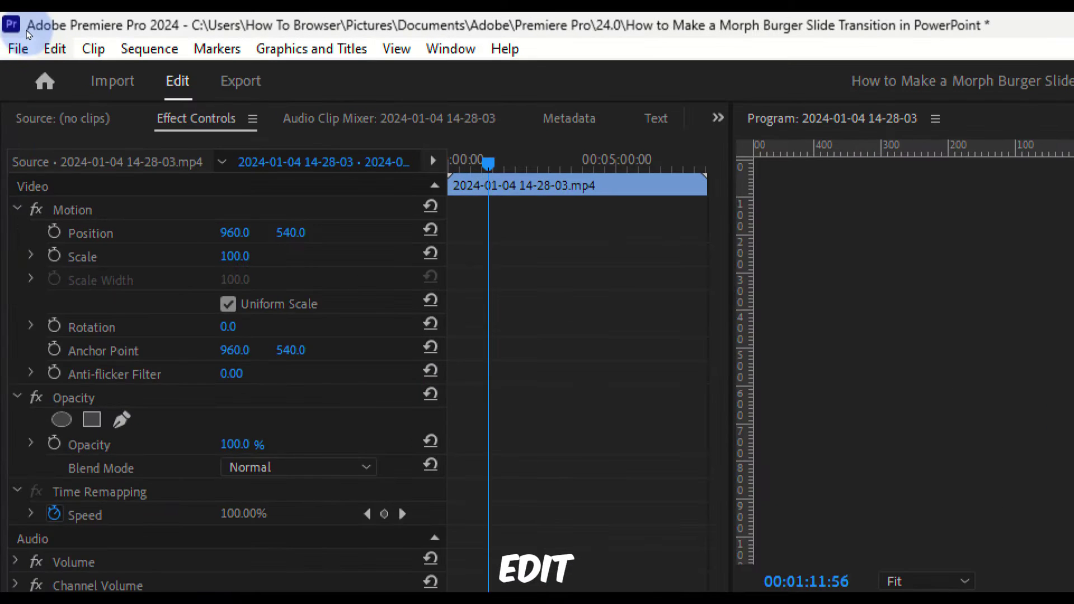
{"action": "left_click", "coordinate": [55, 49]}
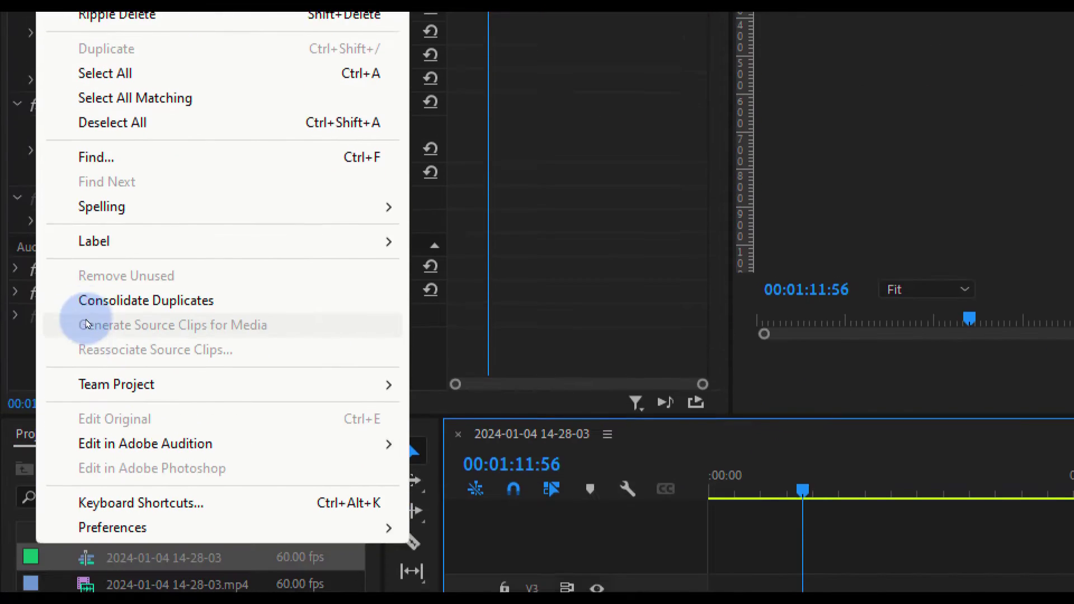
{"action": "mouse_move", "coordinate": [98, 421]}
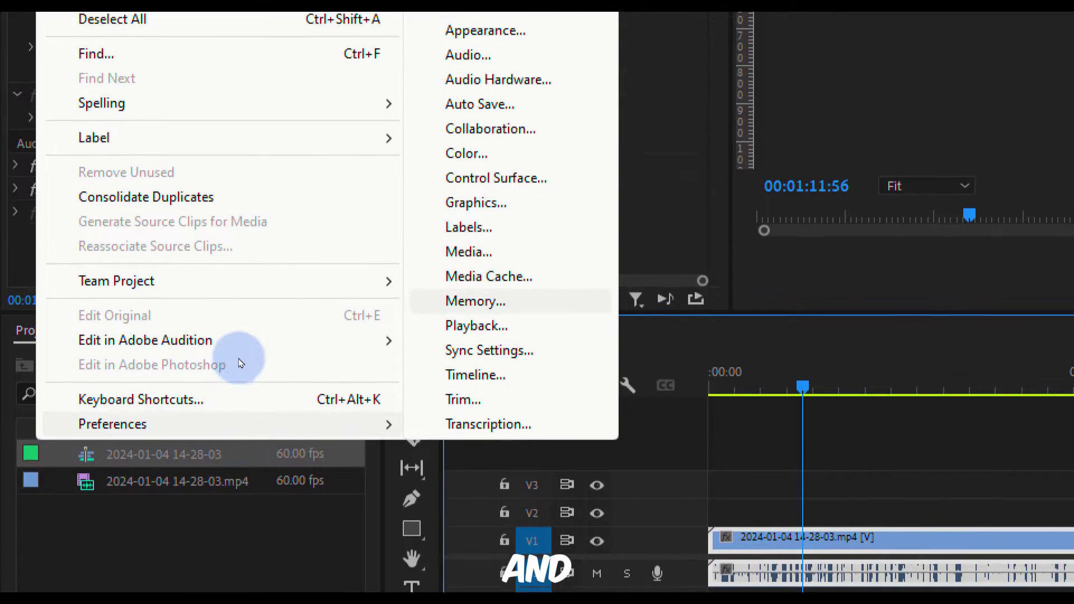
{"action": "left_click", "coordinate": [476, 314]}
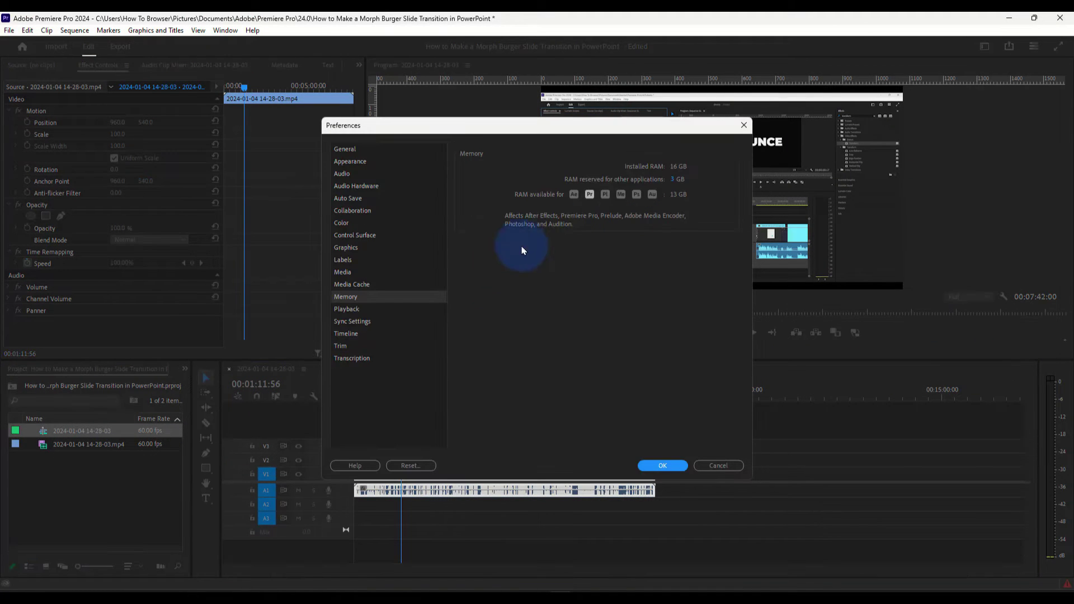
{"action": "left_click", "coordinate": [673, 180]}
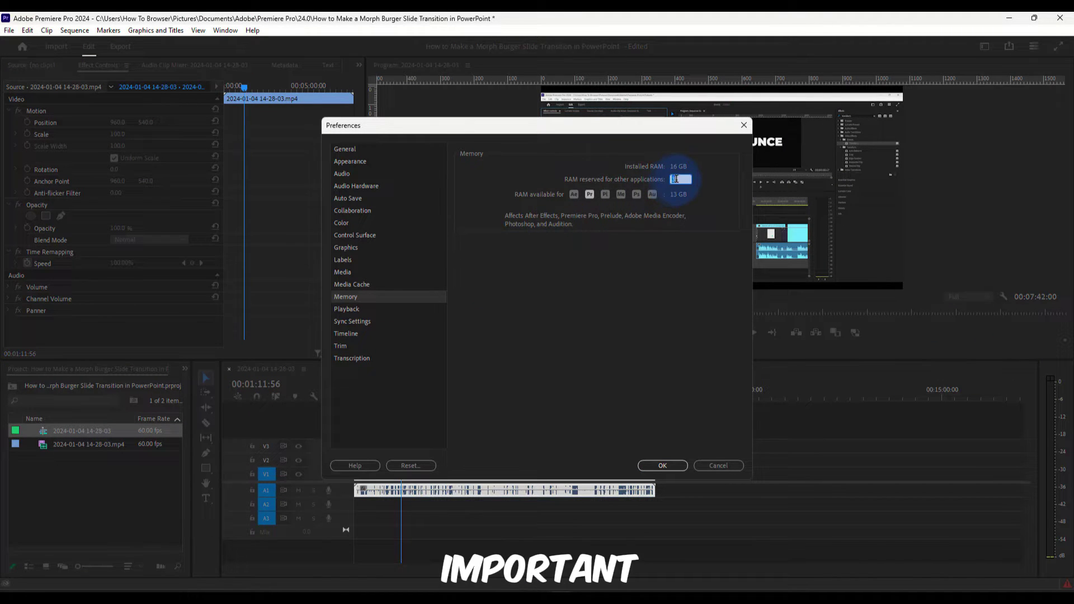
{"action": "left_click", "coordinate": [646, 182]}
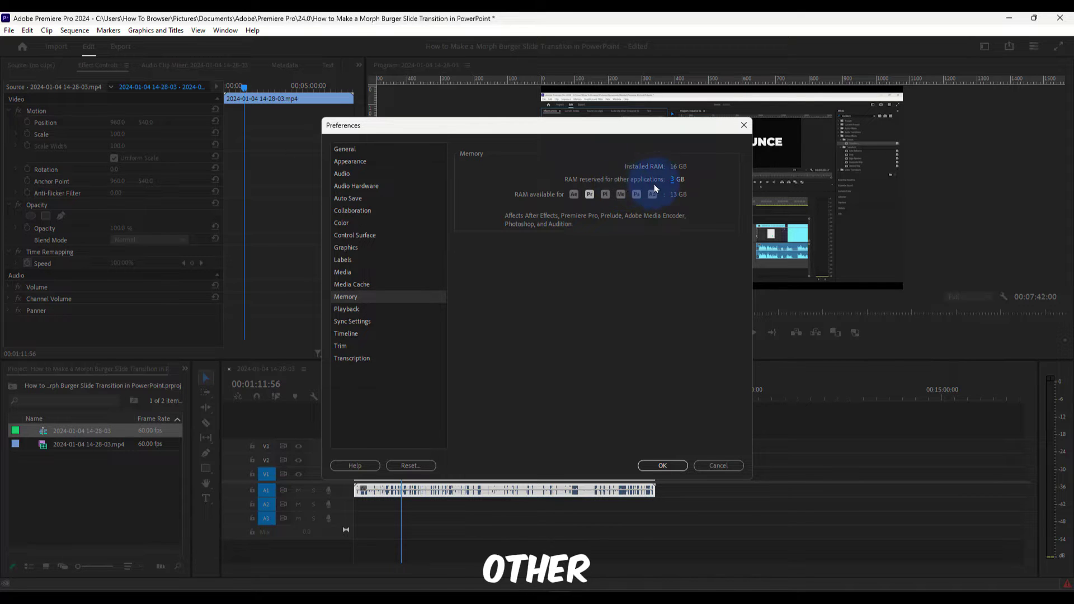
{"action": "mouse_move", "coordinate": [672, 179]}
{"action": "left_mouse_down"}
{"action": "mouse_move", "coordinate": [782, 186]}
{"action": "mouse_move", "coordinate": [598, 189]}
{"action": "mouse_move", "coordinate": [676, 189]}
{"action": "left_mouse_up"}
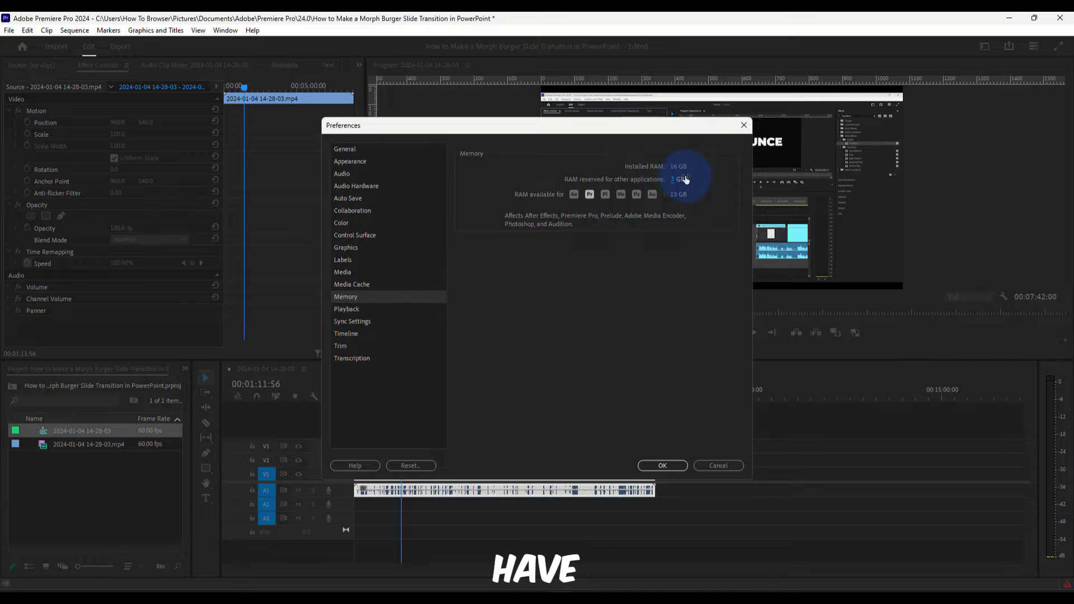
{"action": "left_click_drag", "start_coordinate": [680, 179], "coordinate": [652, 196]}
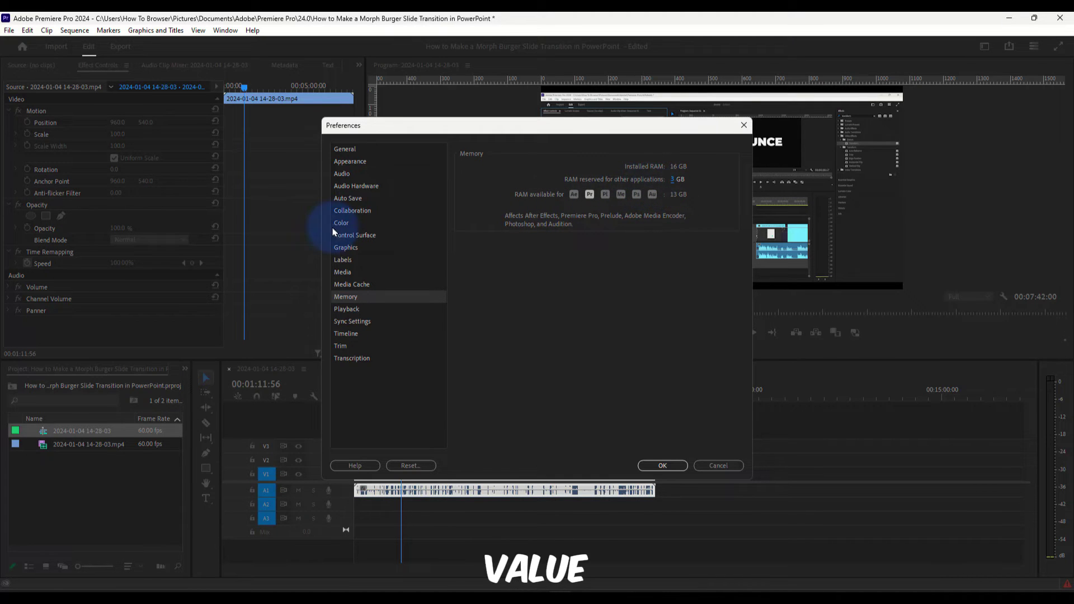
{"action": "left_click", "coordinate": [660, 466]}
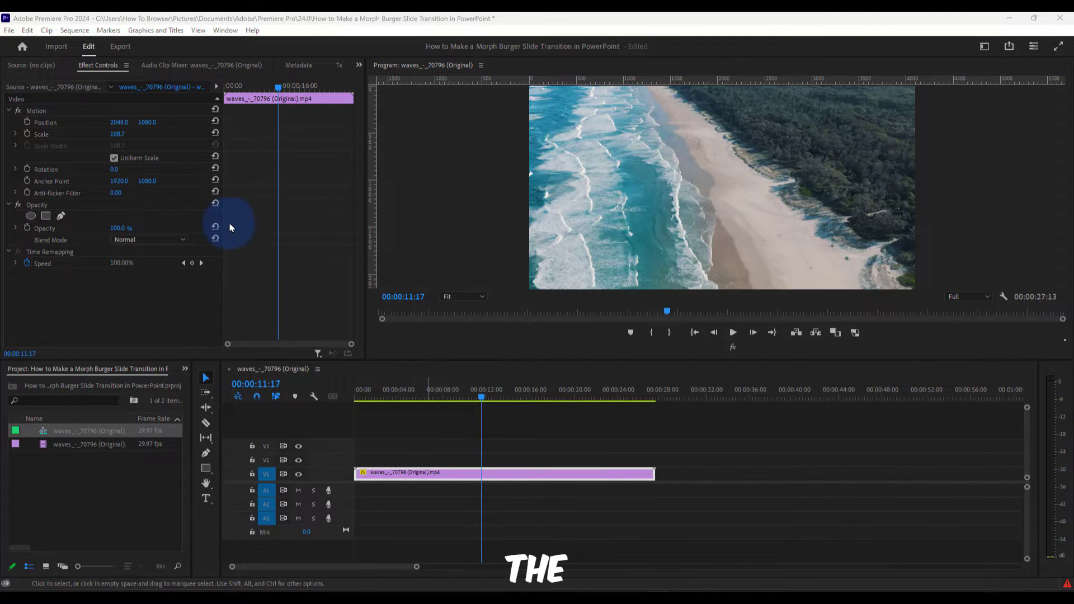
Open the Media Cache preferences and examine the option for deleting unused media cache files, closing its dialog
{"action": "left_click", "coordinate": [28, 30]}
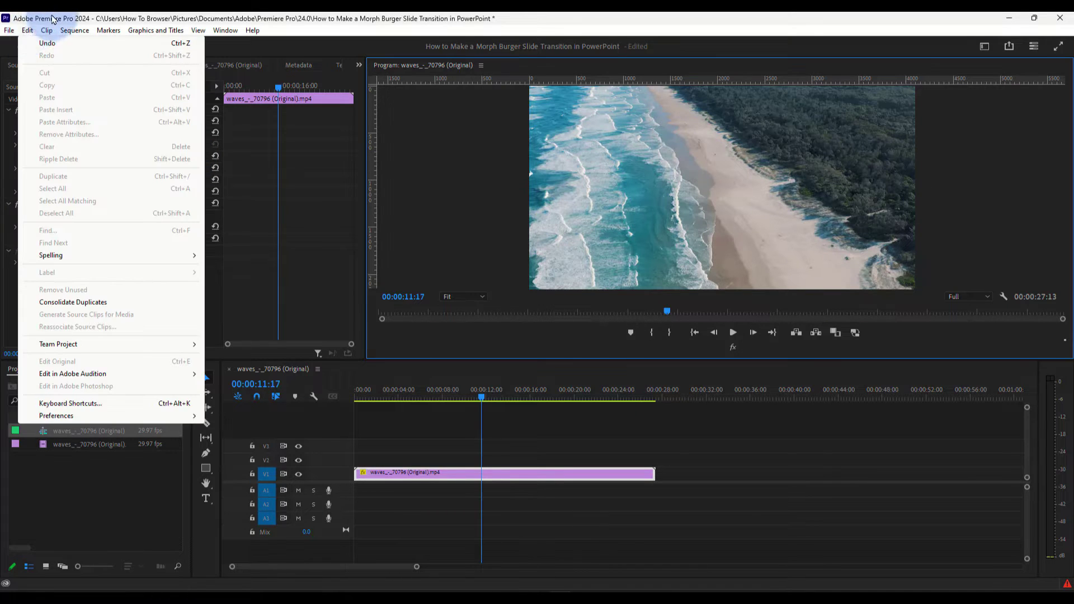
{"action": "left_click", "coordinate": [28, 31]}
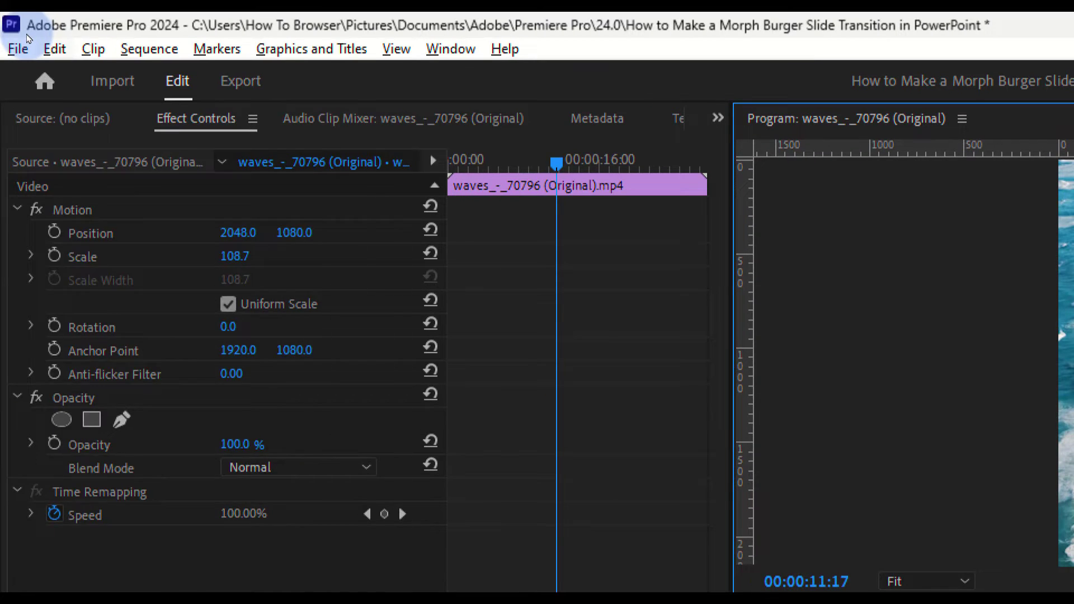
{"action": "left_click", "coordinate": [49, 45]}
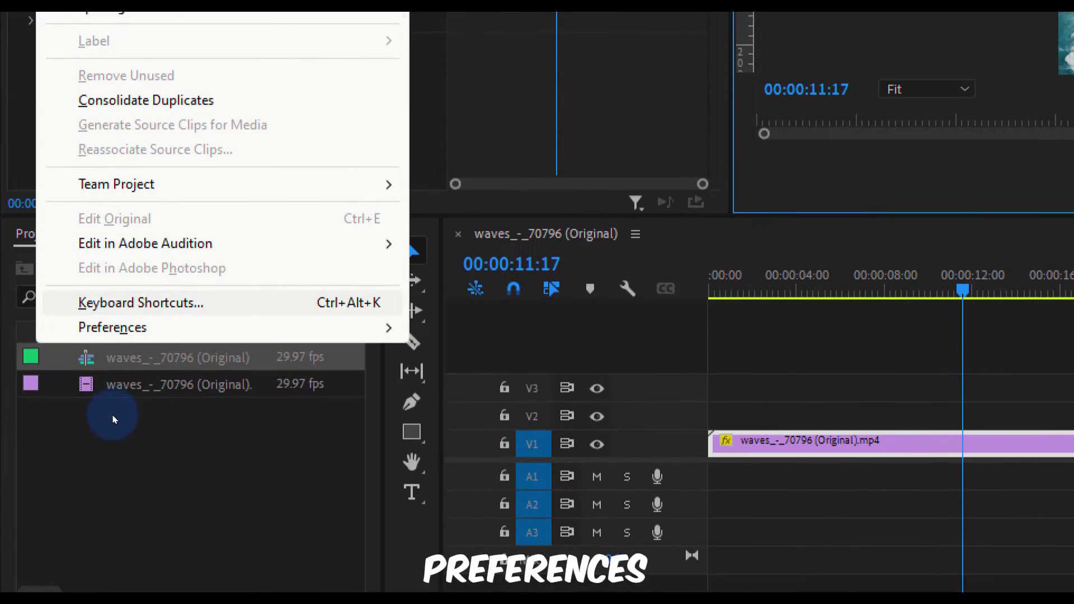
{"action": "mouse_move", "coordinate": [112, 451]}
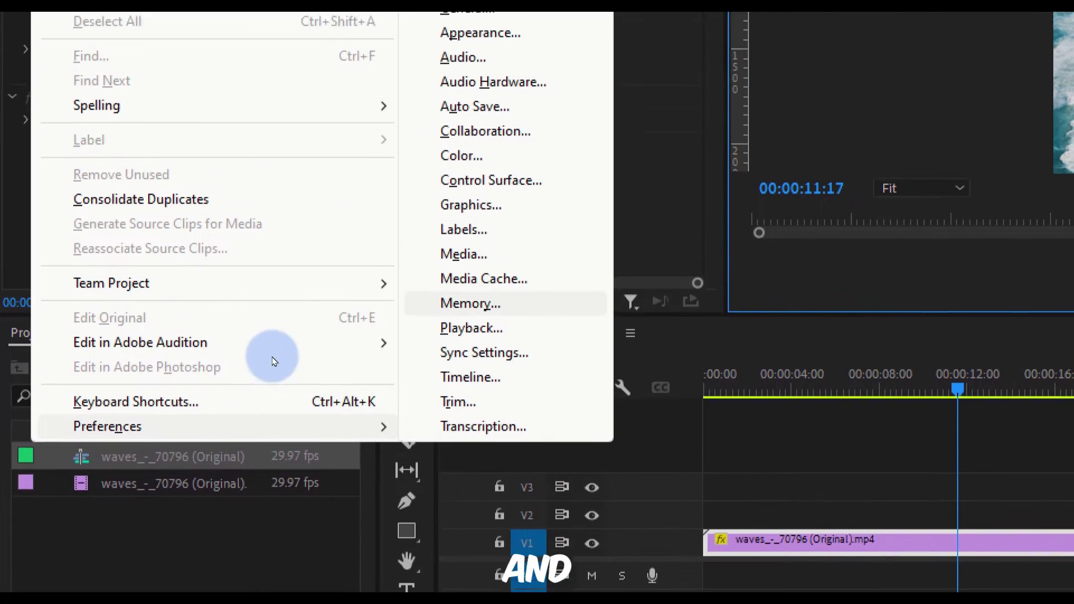
{"action": "left_click", "coordinate": [484, 278]}
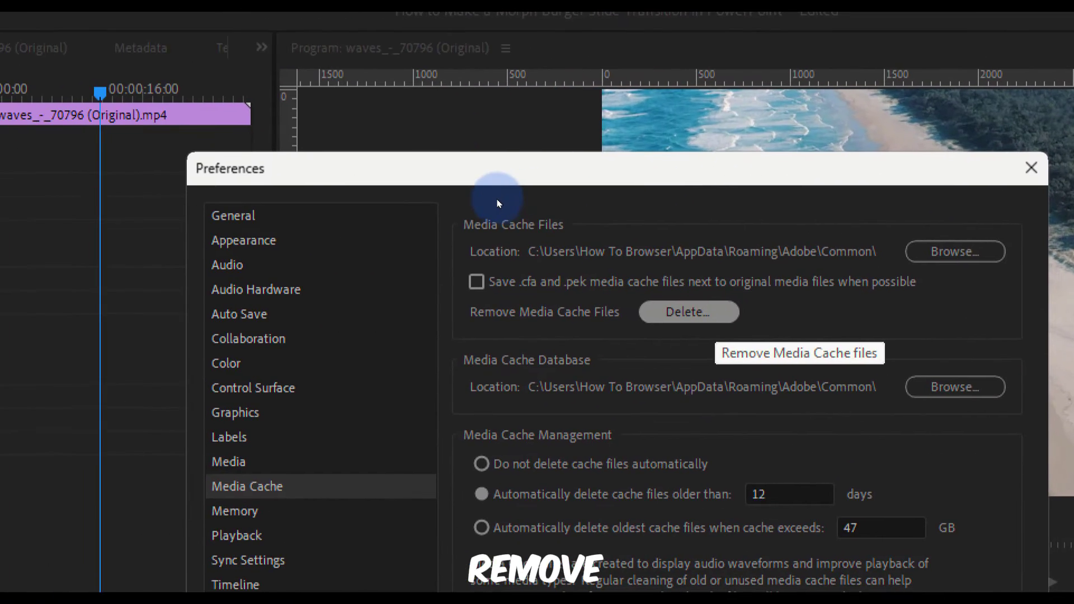
{"action": "left_click", "coordinate": [547, 311]}
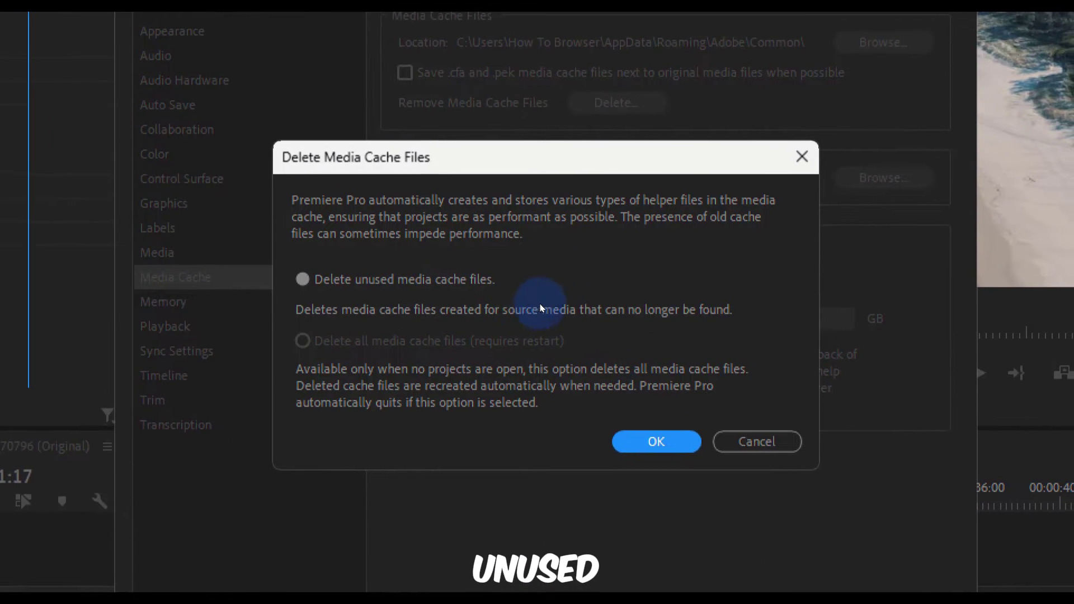
{"action": "left_click", "coordinate": [734, 437]}
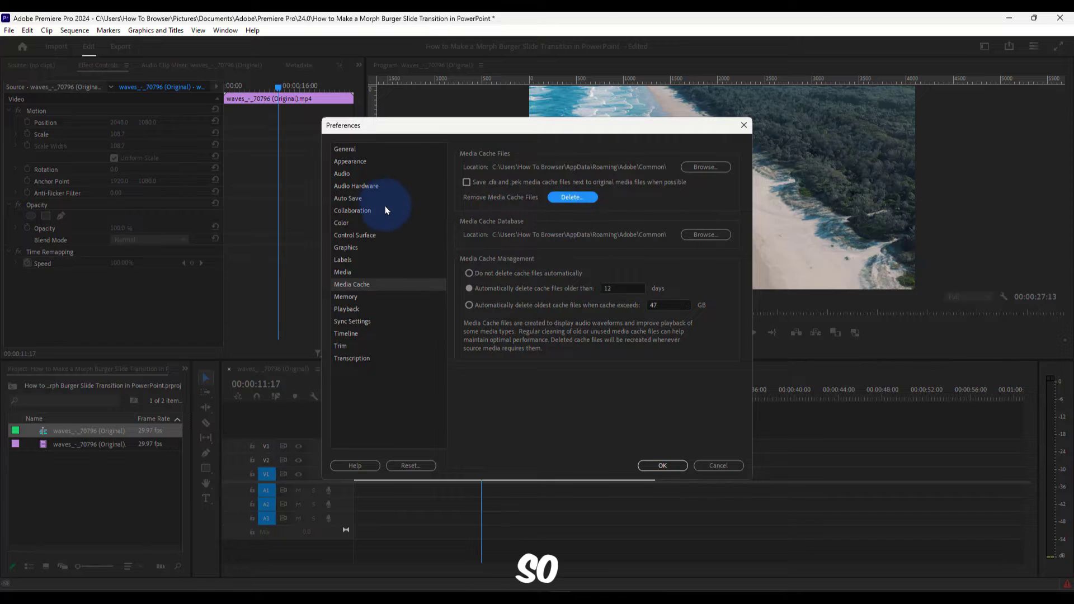
Set the latency in the Audio Hardware preferences to 50 ms and accept the preferences
{"action": "left_click", "coordinate": [349, 175]}
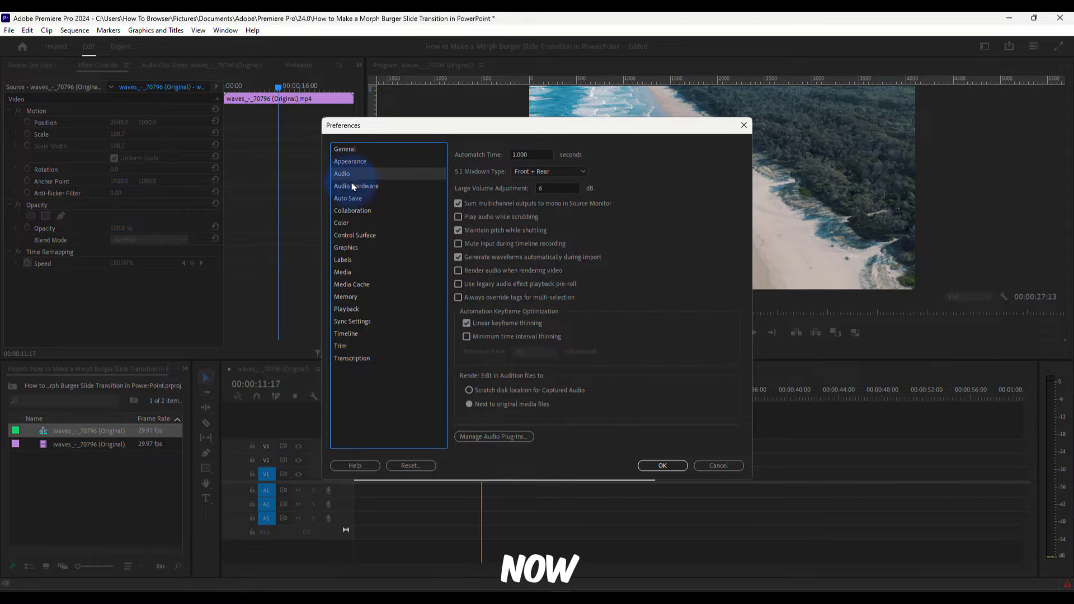
{"action": "left_click", "coordinate": [357, 189]}
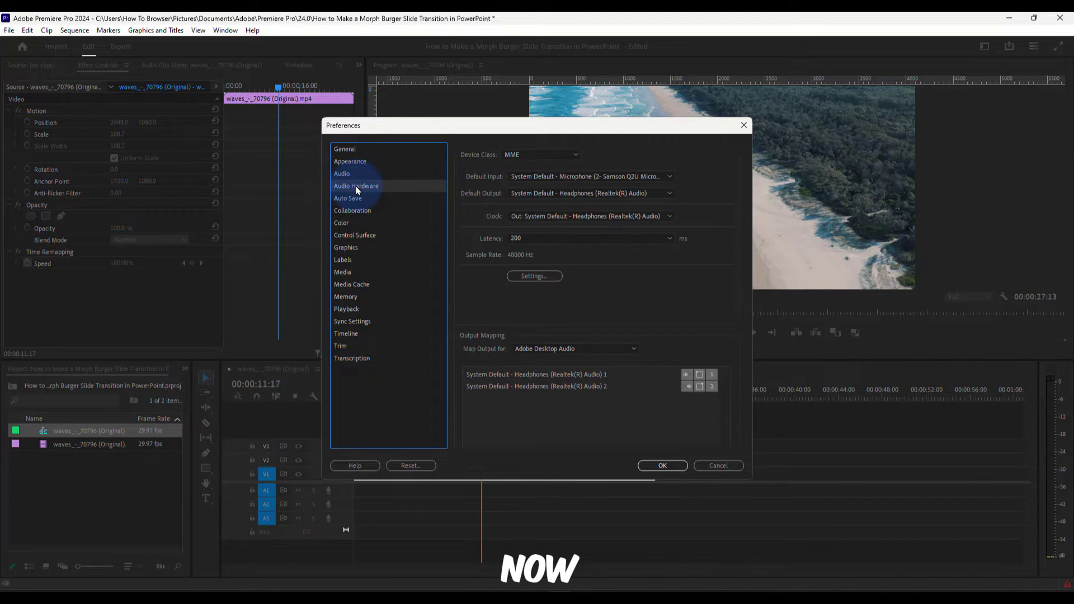
{"action": "left_click", "coordinate": [543, 239]}
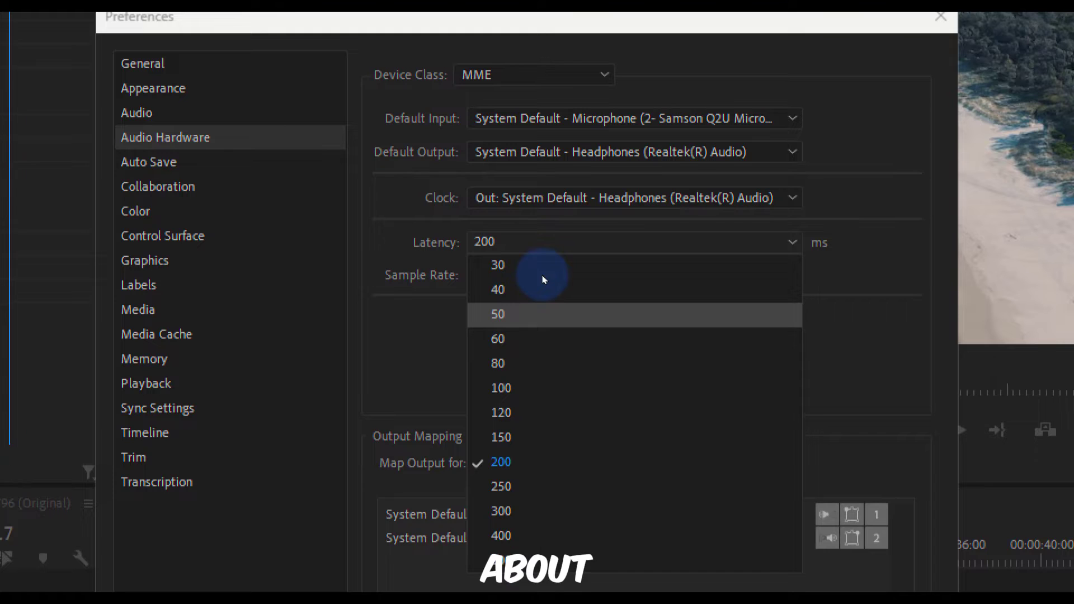
{"action": "left_click", "coordinate": [537, 314]}
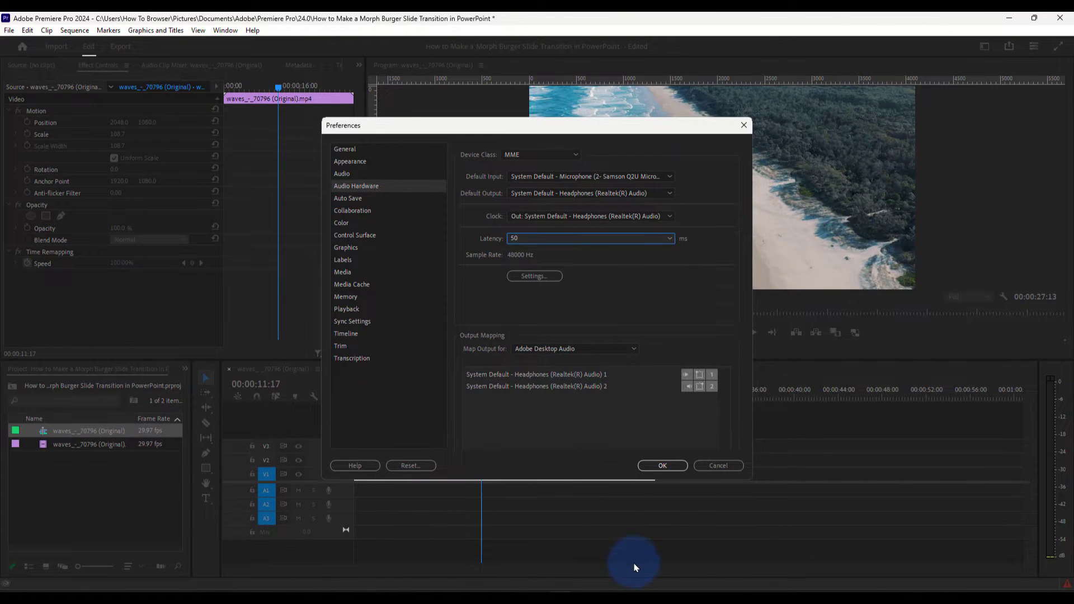
{"action": "key", "text": "Return"}
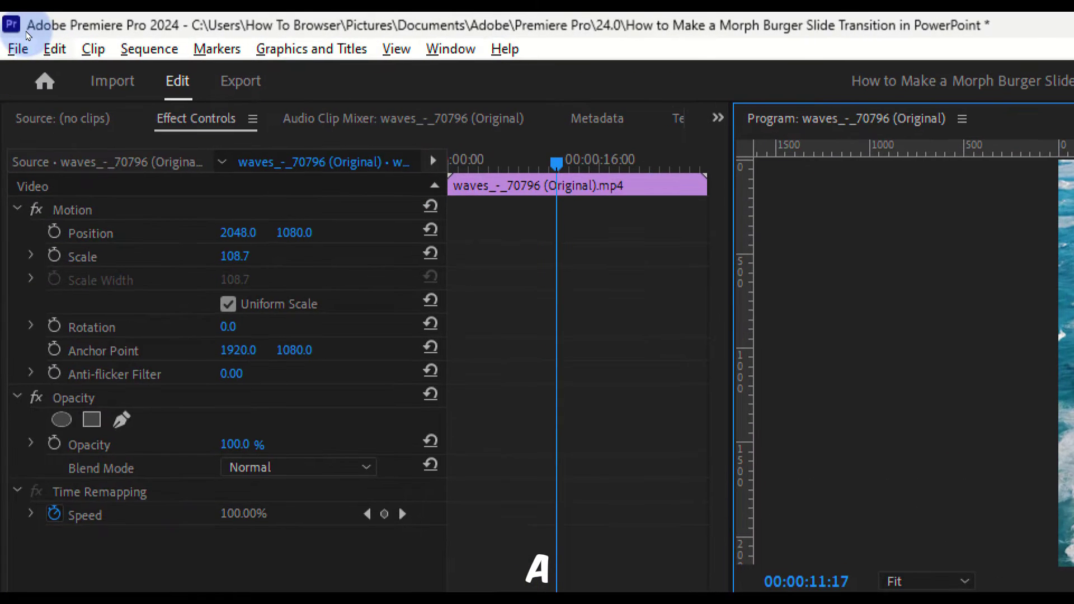
Disable Enable proxies and Automatically refresh growing files in the Media preferences and accept them
{"action": "left_click", "coordinate": [27, 31]}
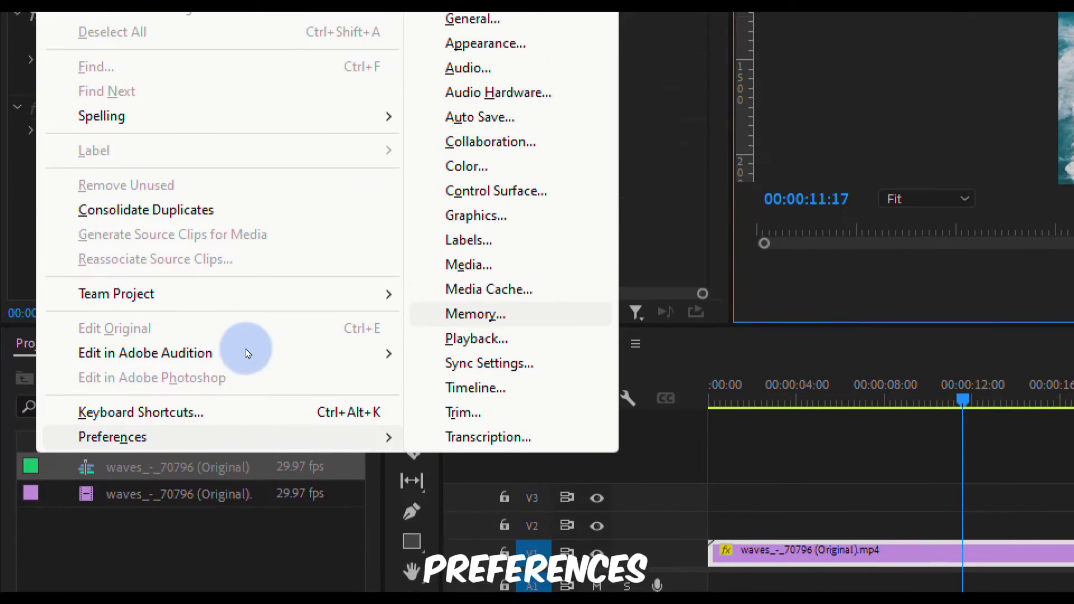
{"action": "left_click", "coordinate": [469, 312]}
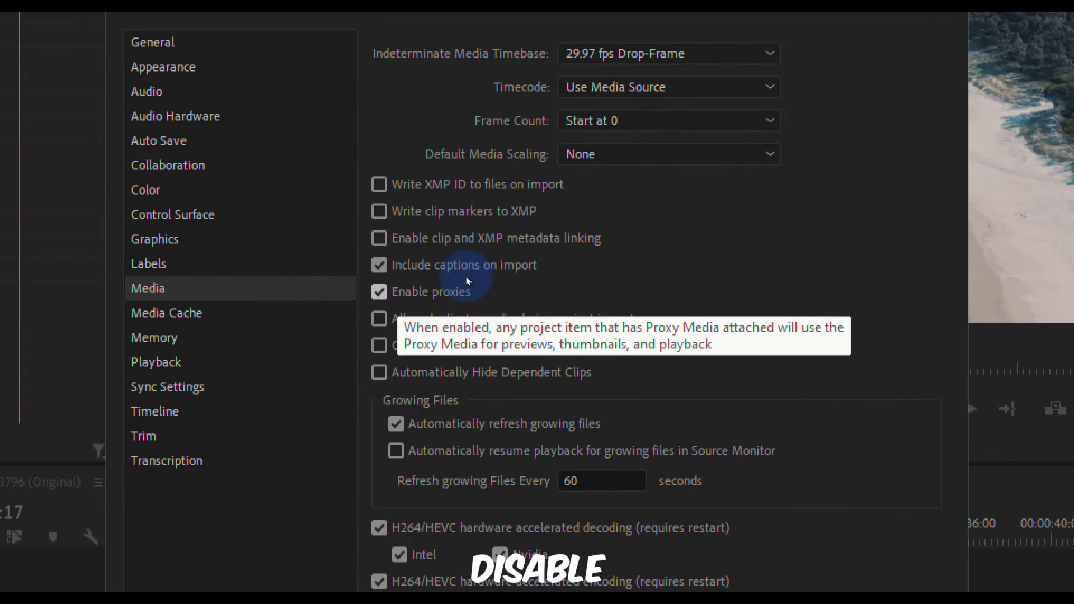
{"action": "left_click", "coordinate": [487, 290]}
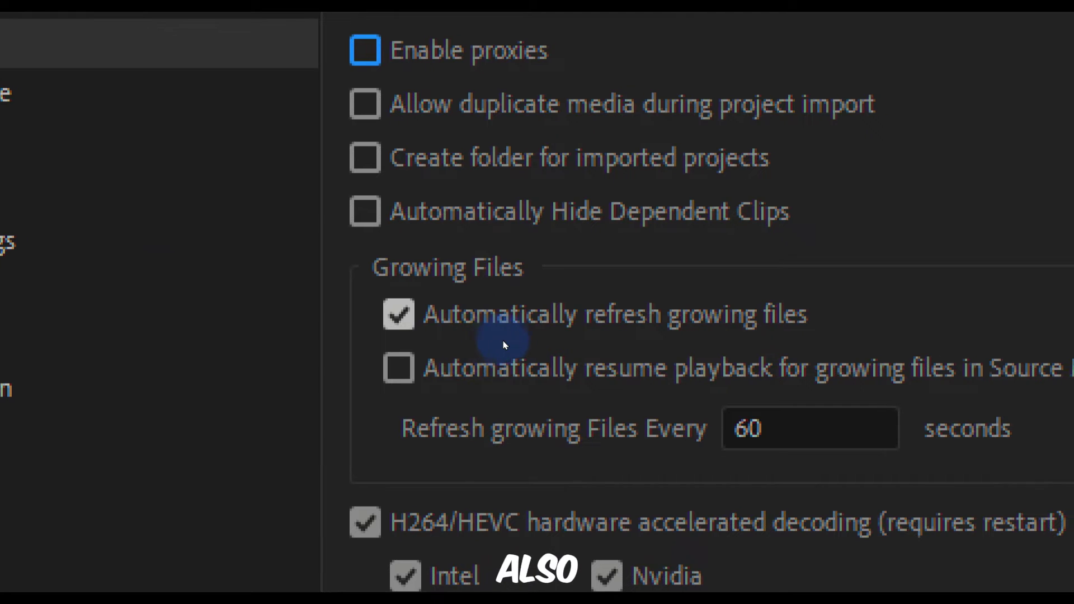
{"action": "left_click", "coordinate": [504, 345]}
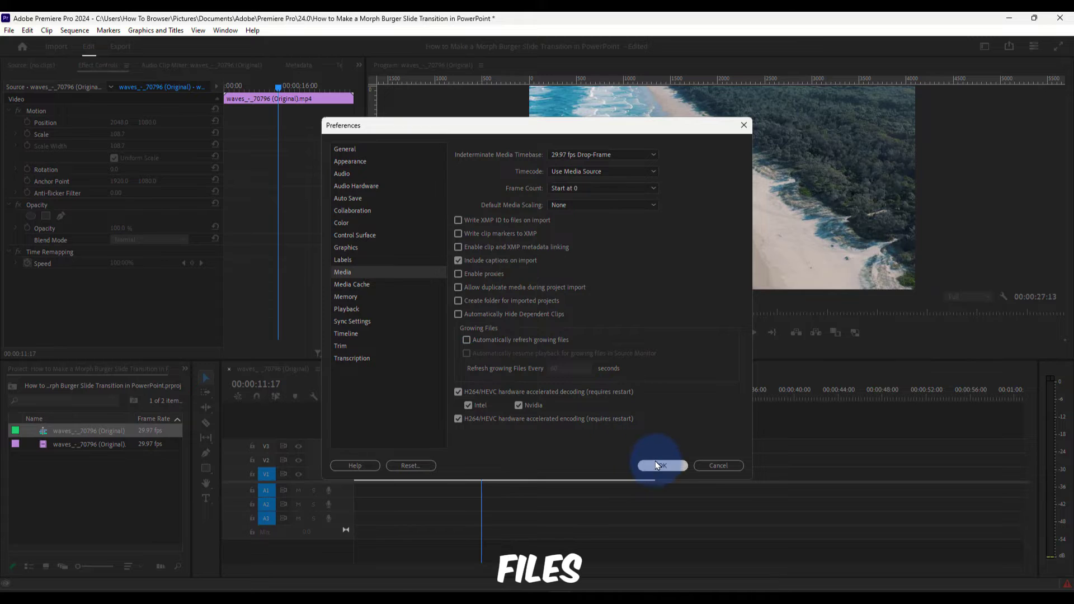
{"action": "left_click", "coordinate": [661, 466]}
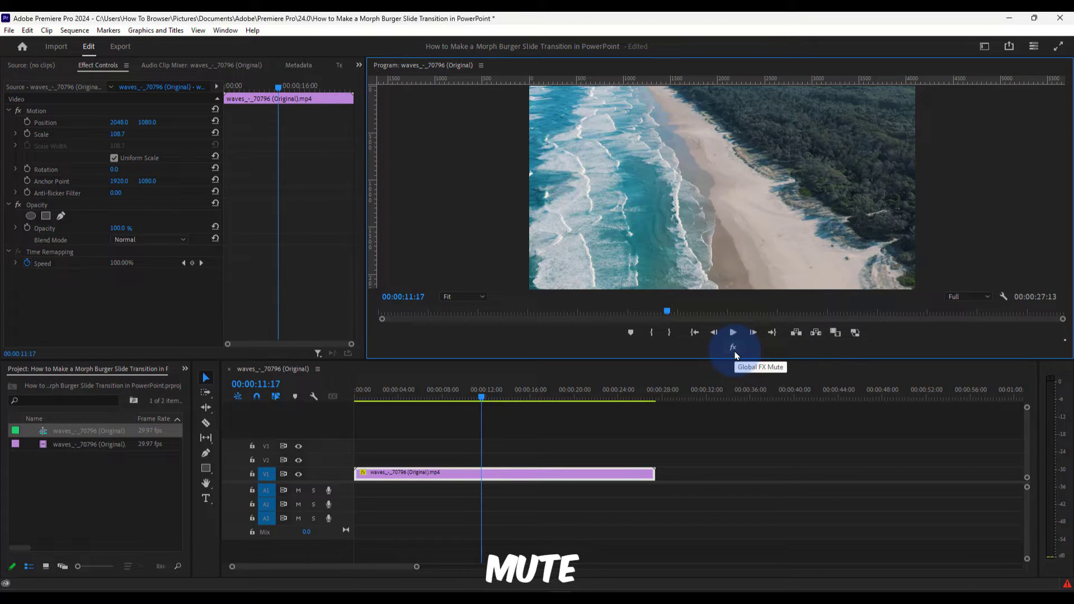
Scrub through the waves clip and switch Global FX Mute on and back off to compare the preview
{"action": "left_click", "coordinate": [551, 398]}
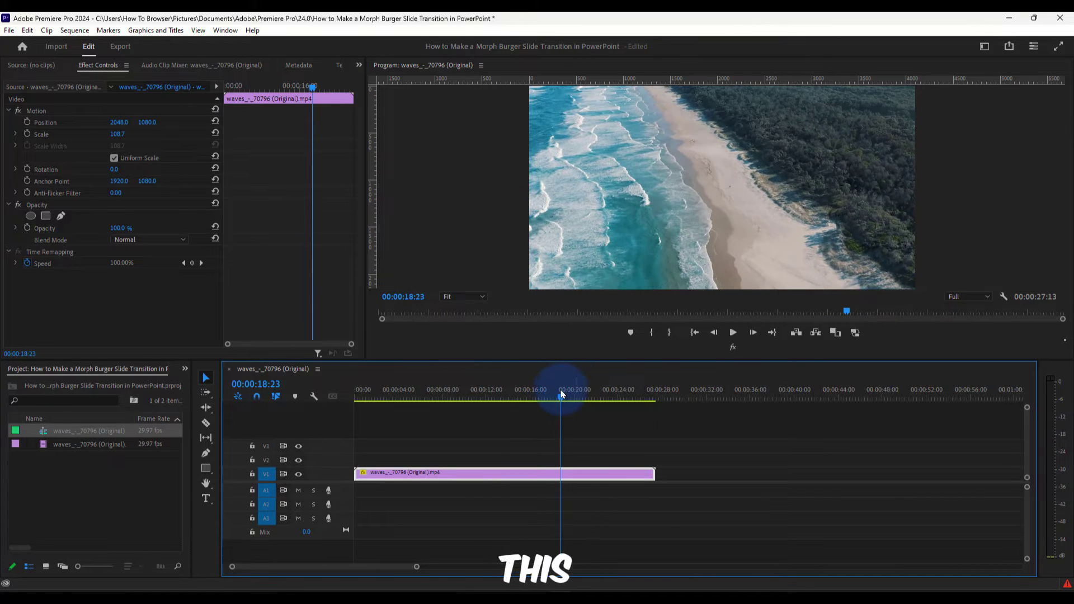
{"action": "left_click", "coordinate": [399, 398]}
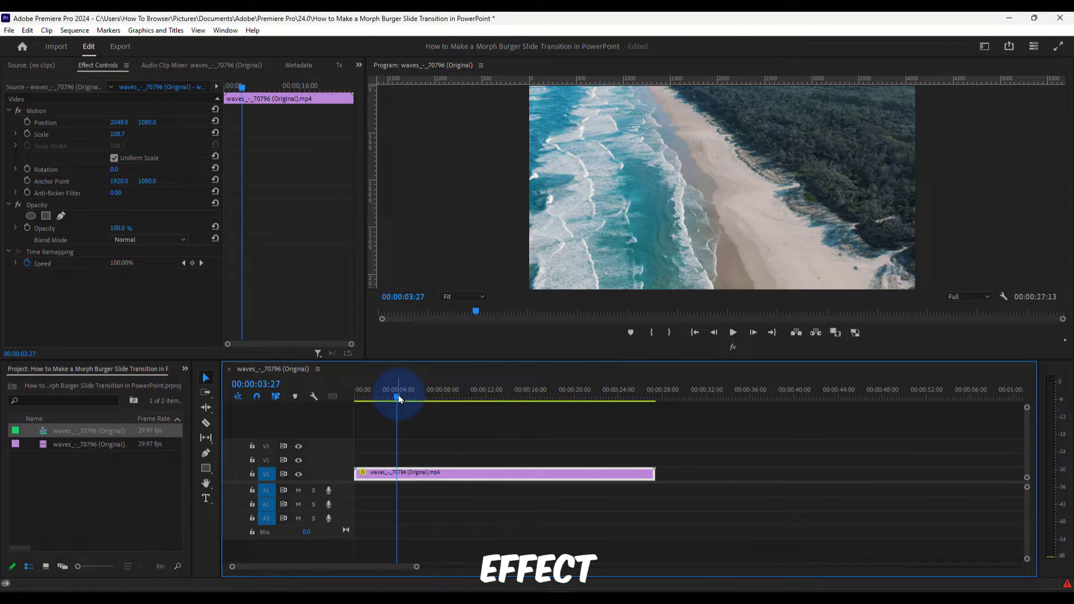
{"action": "left_click_drag", "start_coordinate": [399, 399], "coordinate": [619, 404]}
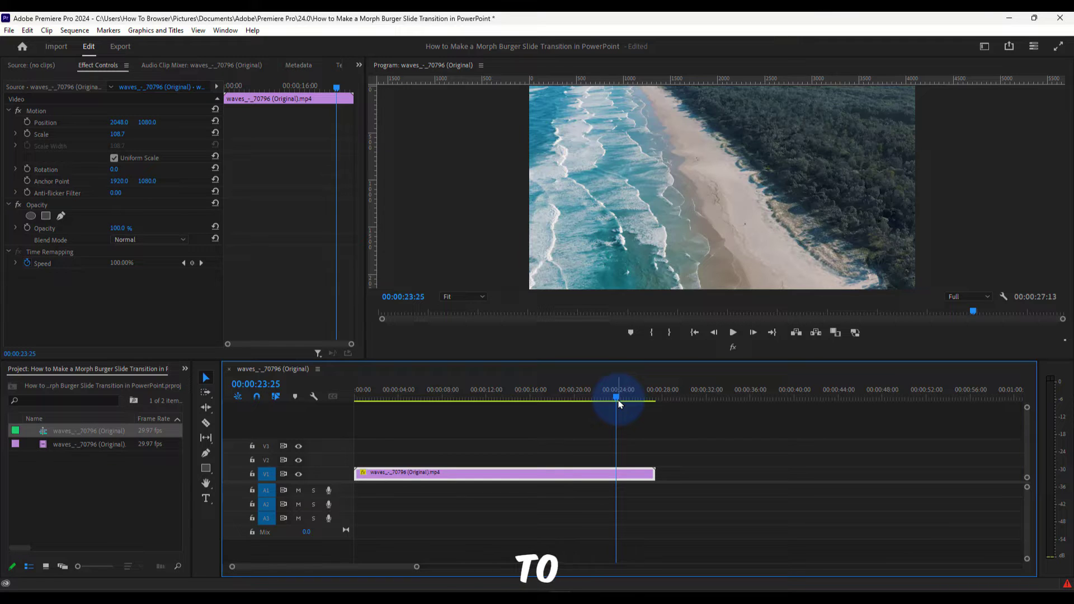
{"action": "left_click", "coordinate": [734, 351]}
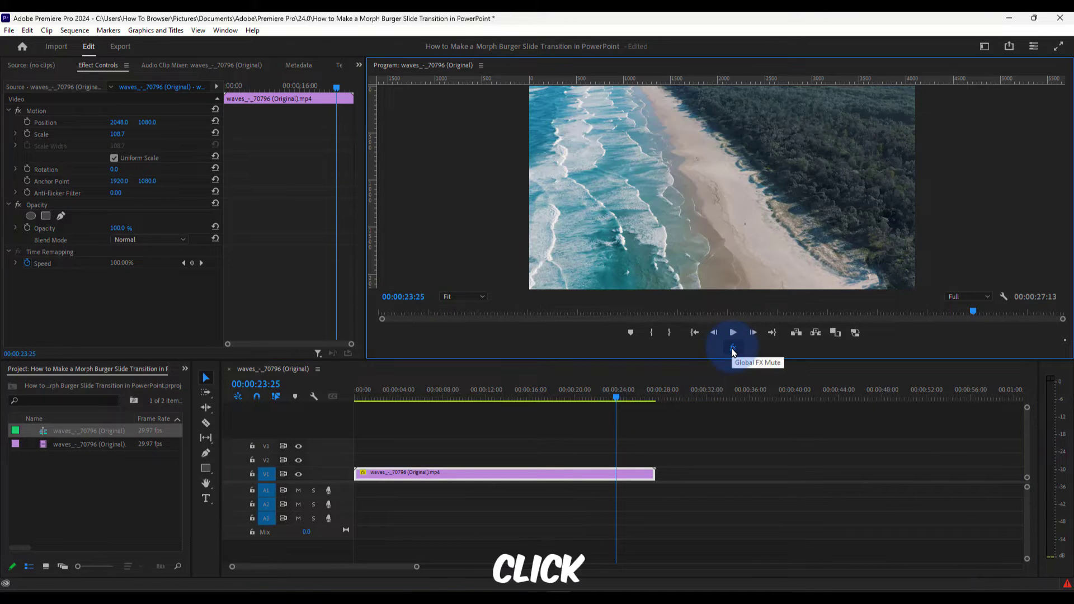
{"action": "mouse_move", "coordinate": [613, 396]}
{"action": "left_mouse_down"}
{"action": "mouse_move", "coordinate": [515, 392]}
{"action": "mouse_move", "coordinate": [603, 393]}
{"action": "left_mouse_up"}
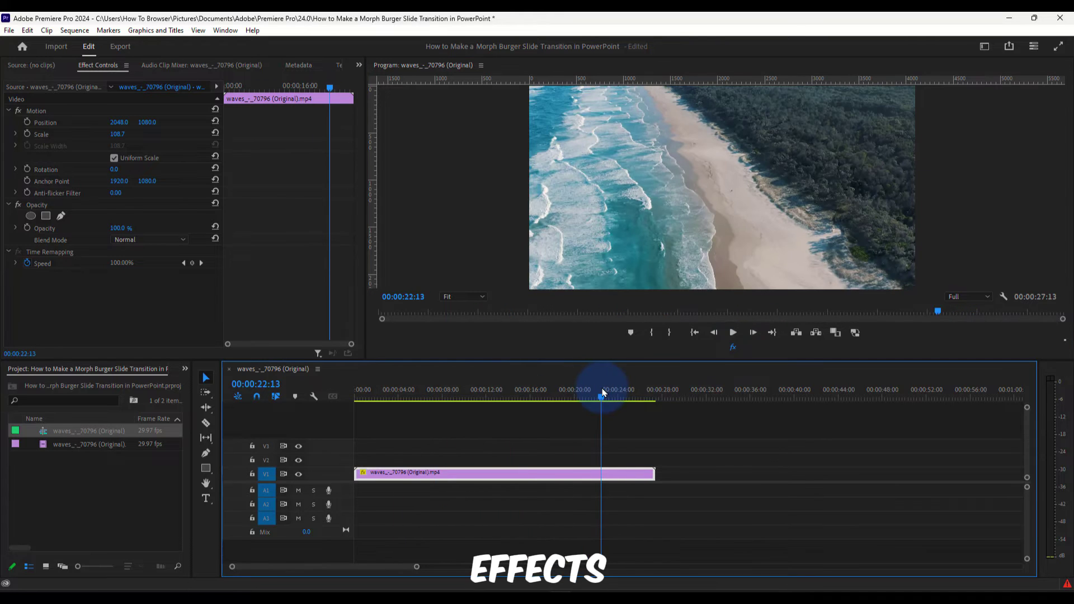
{"action": "left_click", "coordinate": [734, 351]}
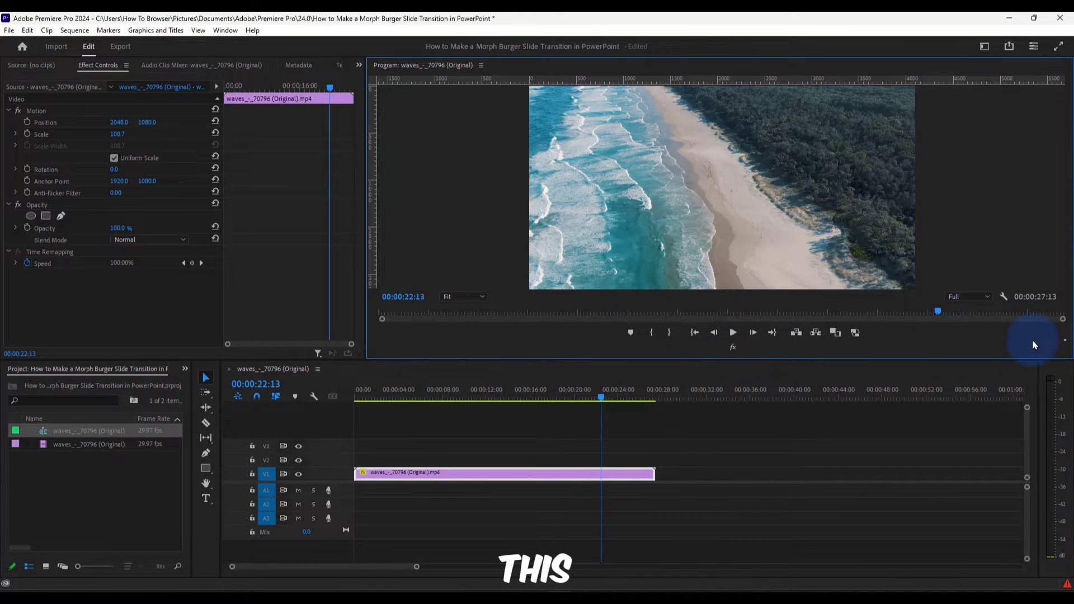
Add the rulers and guides buttons beside Global FX Mute on the Program monitor's button bar, checking the layout in the Button Editor
{"action": "left_click", "coordinate": [1063, 343]}
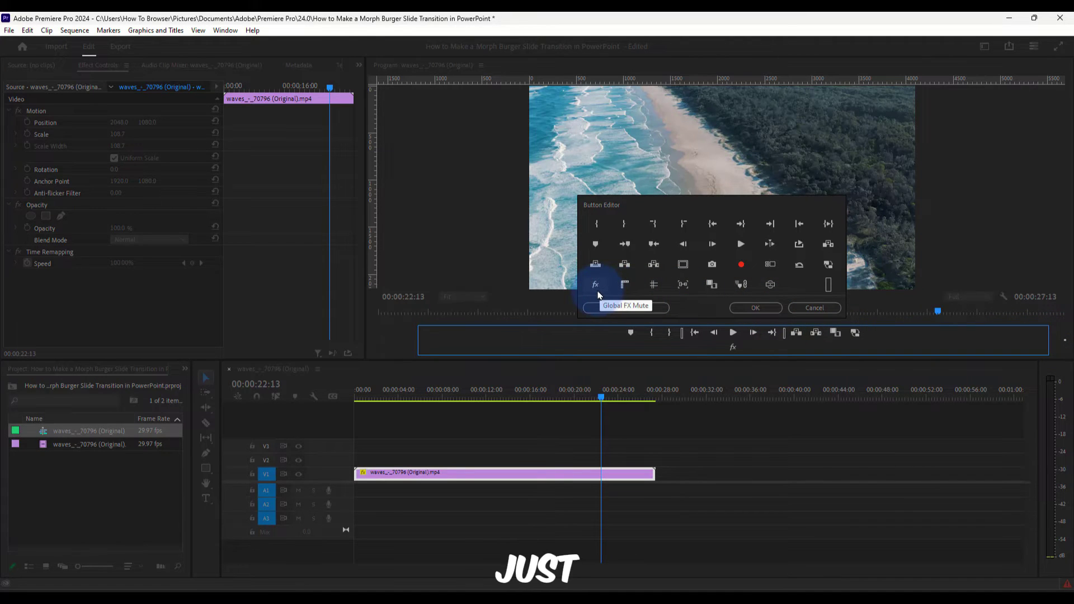
{"action": "left_click_drag", "start_coordinate": [597, 287], "coordinate": [594, 338]}
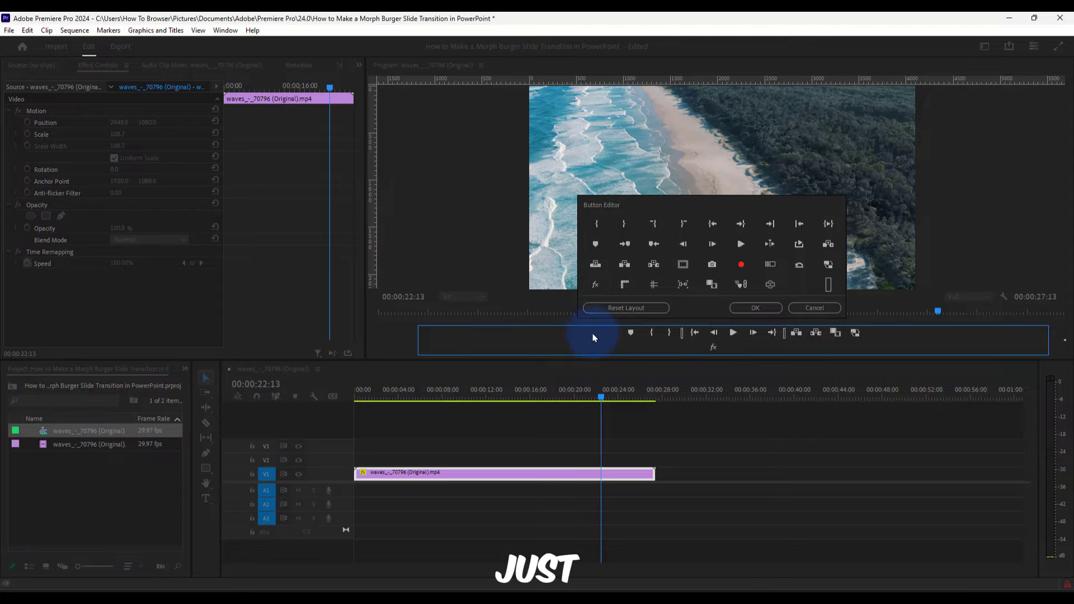
{"action": "left_click_drag", "start_coordinate": [625, 284], "coordinate": [587, 328]}
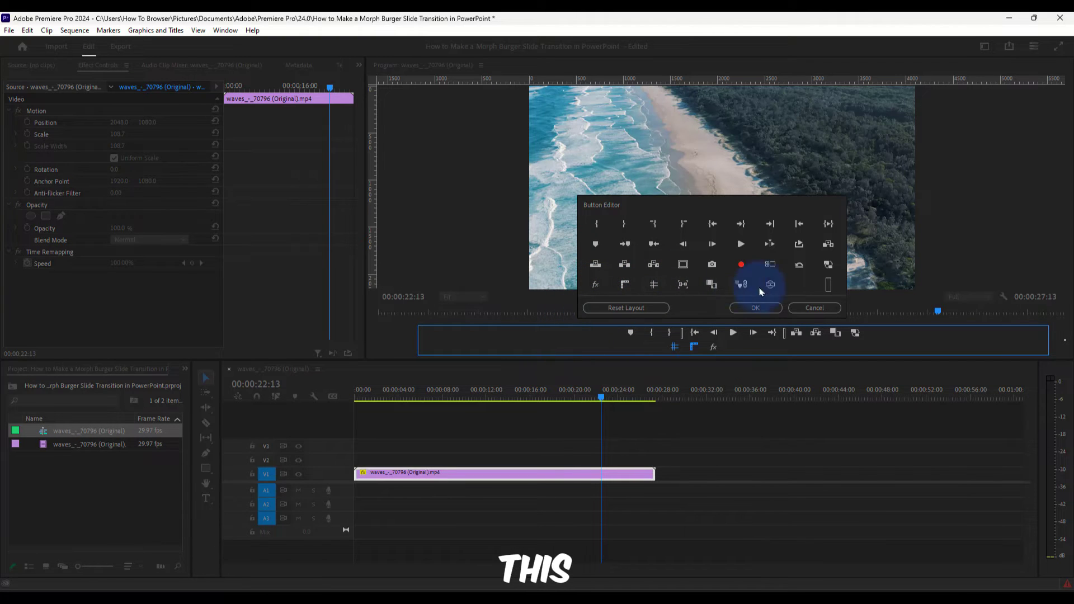
{"action": "left_click", "coordinate": [782, 309]}
{"action": "left_click", "coordinate": [1063, 338]}
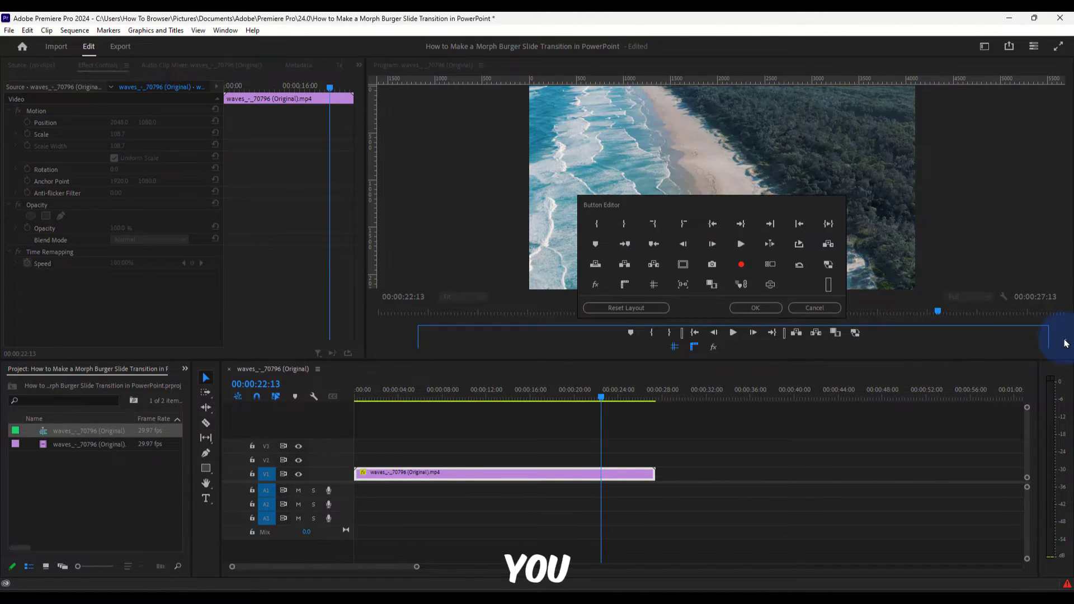
{"action": "left_click", "coordinate": [828, 308]}
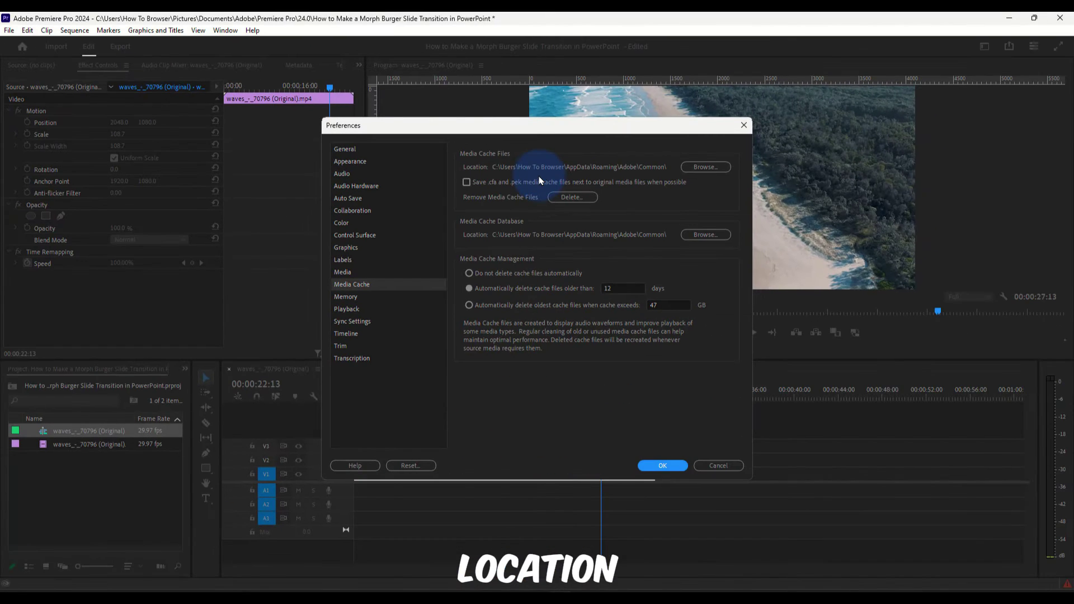
Play and stop the sequence twice at Full playback resolution to check for lag
{"action": "left_click", "coordinate": [627, 567]}
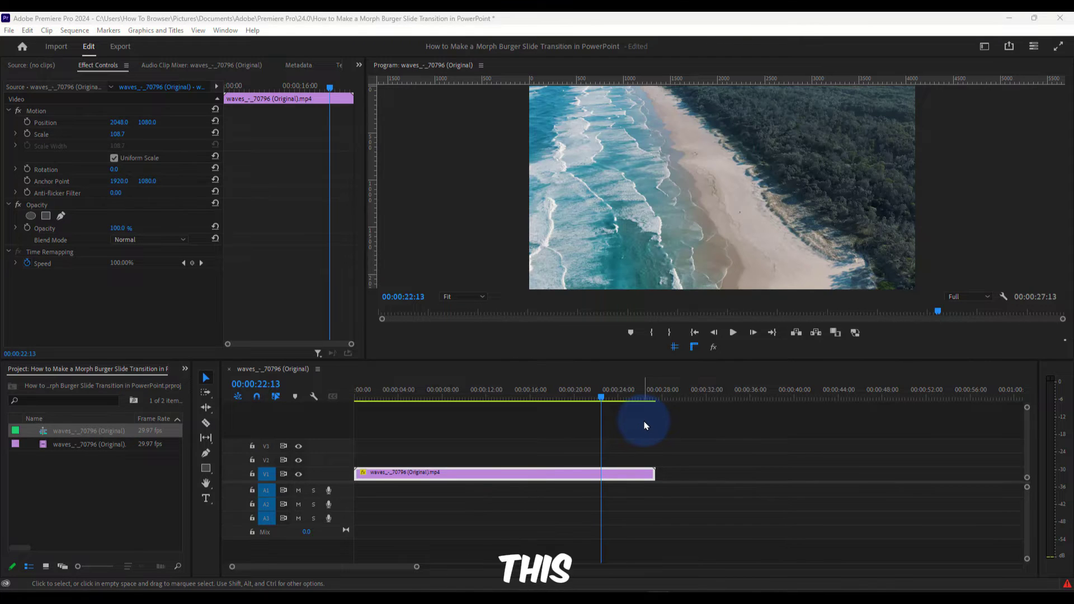
{"action": "left_click", "coordinate": [733, 332]}
{"action": "left_click", "coordinate": [734, 333]}
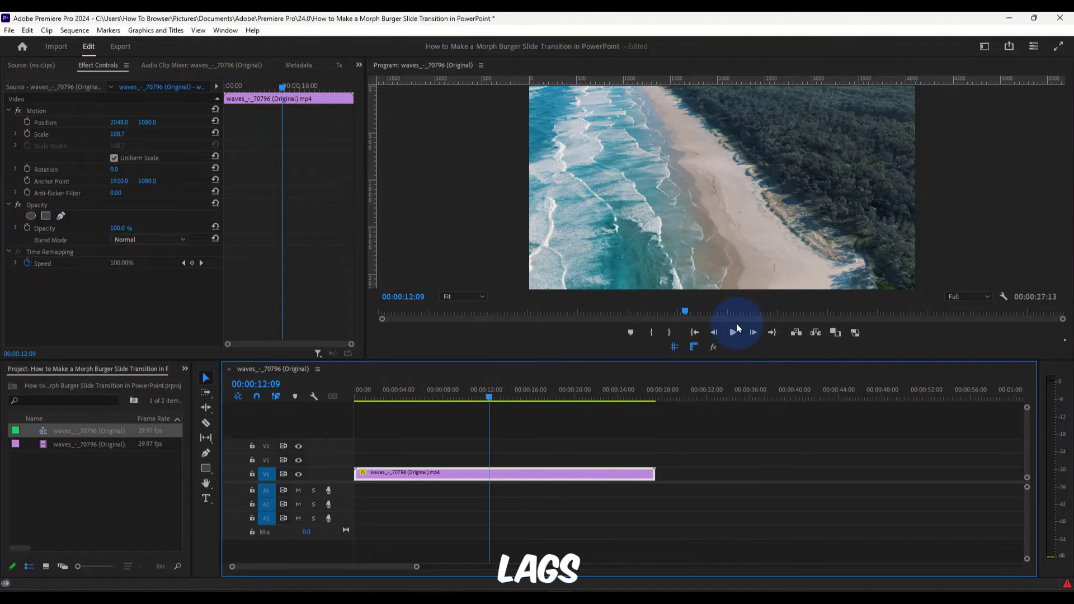
{"action": "left_click", "coordinate": [736, 334]}
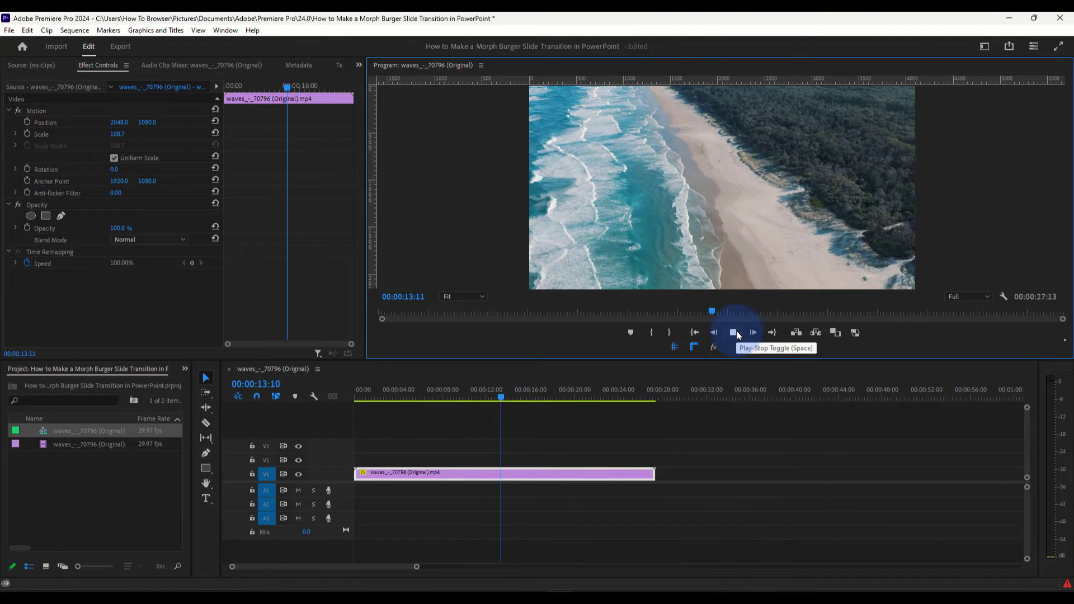
{"action": "left_click", "coordinate": [736, 335]}
Try the playback resolutions 1/16 and 1/4 in the Program monitor and settle on 1/16
{"action": "left_click", "coordinate": [955, 297]}
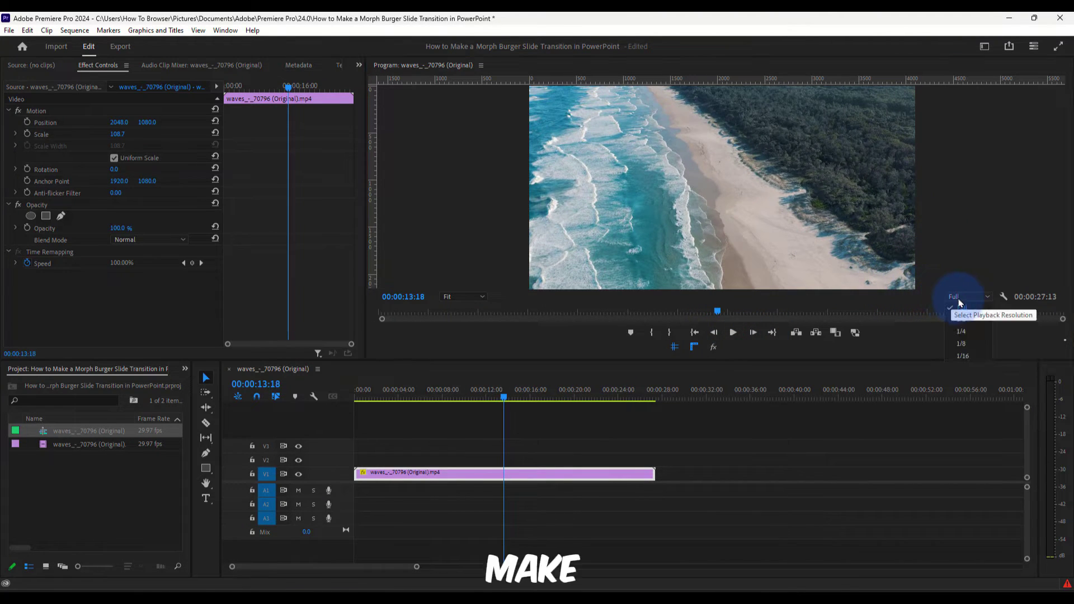
{"action": "left_click", "coordinate": [916, 336]}
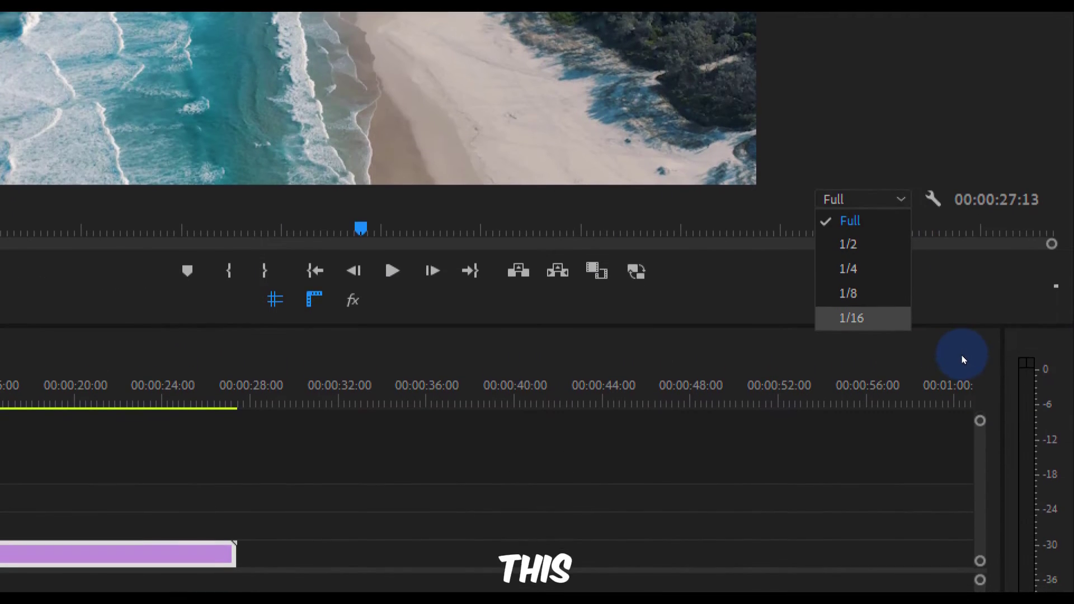
{"action": "left_click", "coordinate": [852, 430]}
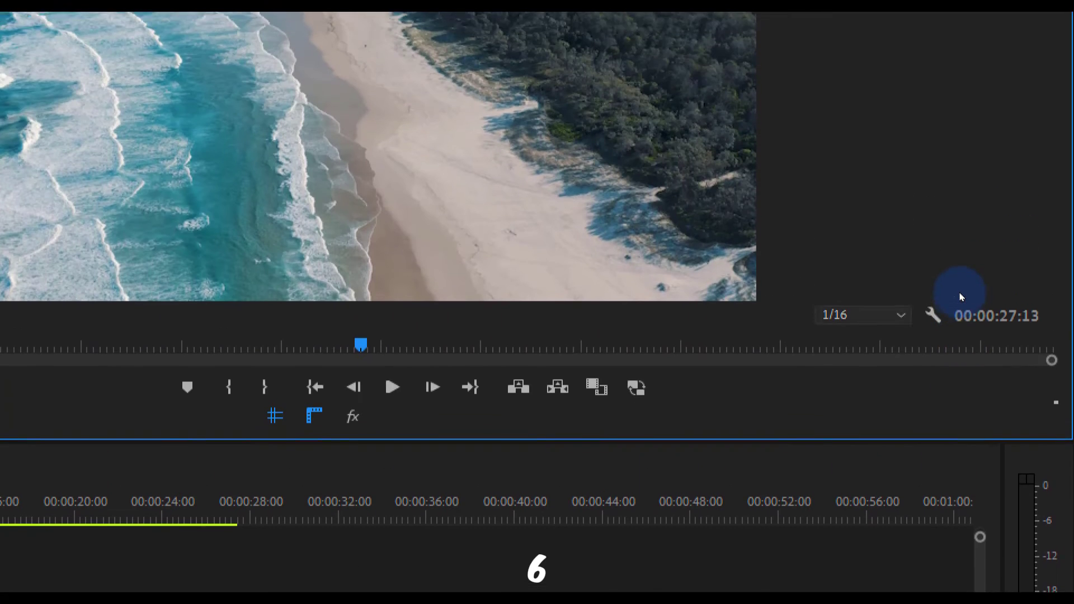
{"action": "left_click", "coordinate": [863, 315]}
{"action": "left_click", "coordinate": [852, 385]}
{"action": "left_click", "coordinate": [863, 315]}
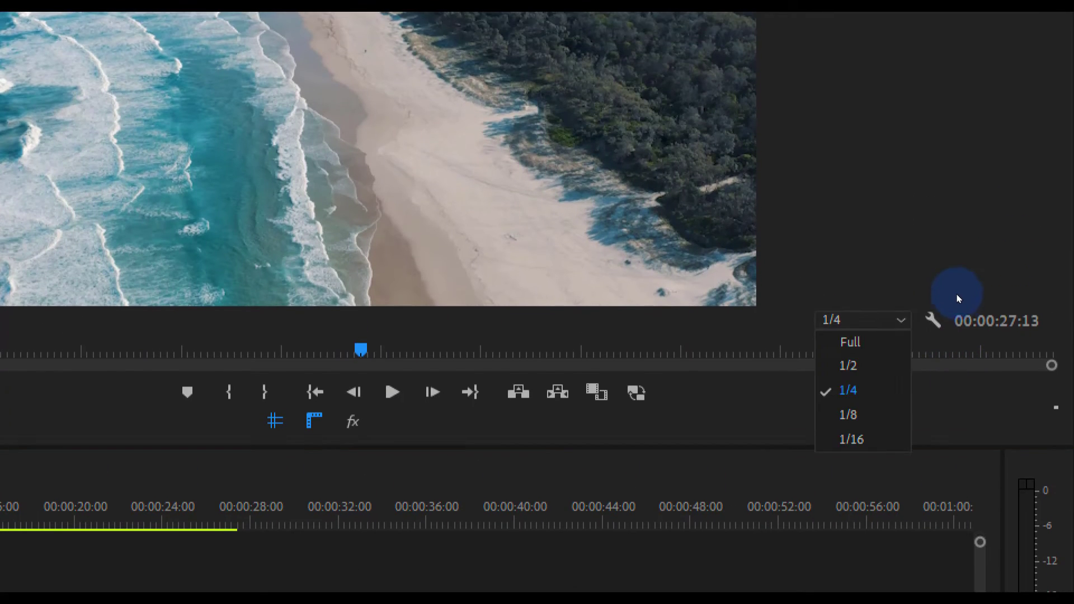
{"action": "key", "text": "Down"}
{"action": "key", "text": "Down"}
{"action": "key", "text": "Return"}
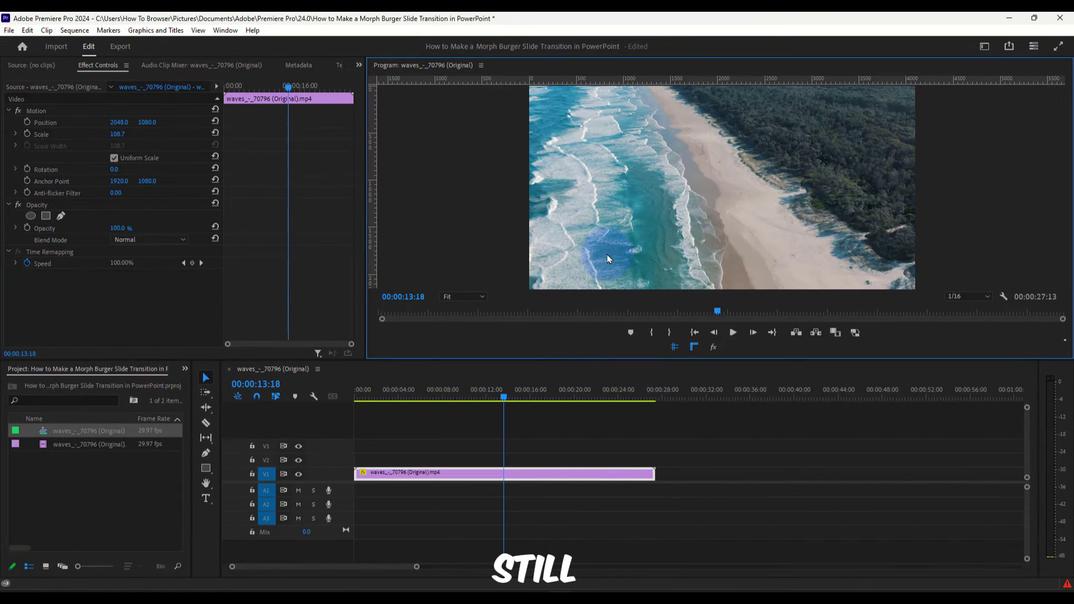
Scrub through the waves clip and play it at 1/16 resolution to check how smoothly it plays
{"action": "left_click", "coordinate": [567, 396]}
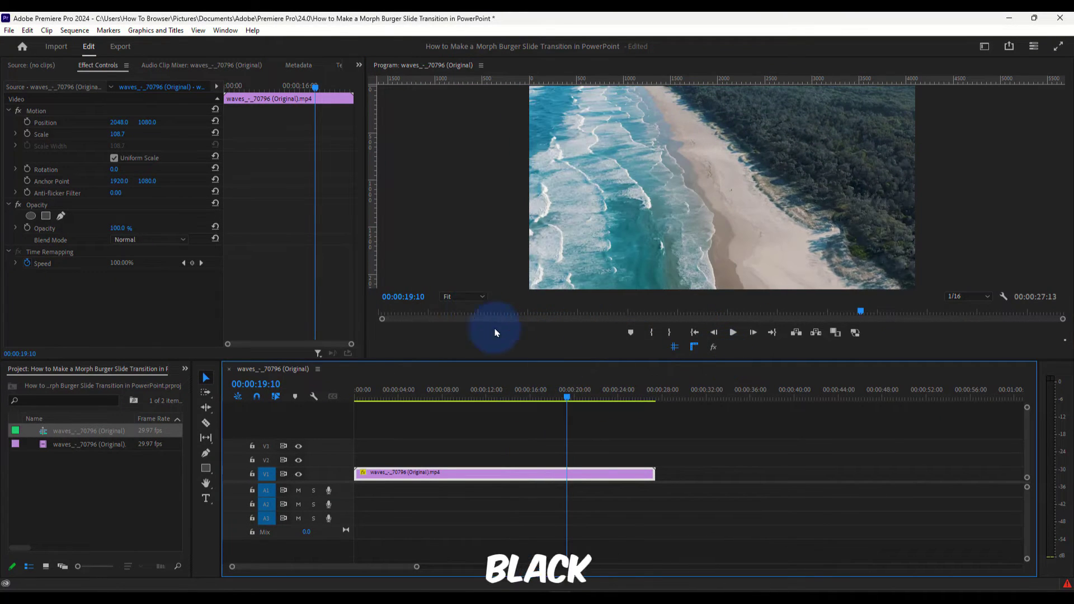
{"action": "left_click_drag", "start_coordinate": [610, 396], "coordinate": [429, 404]}
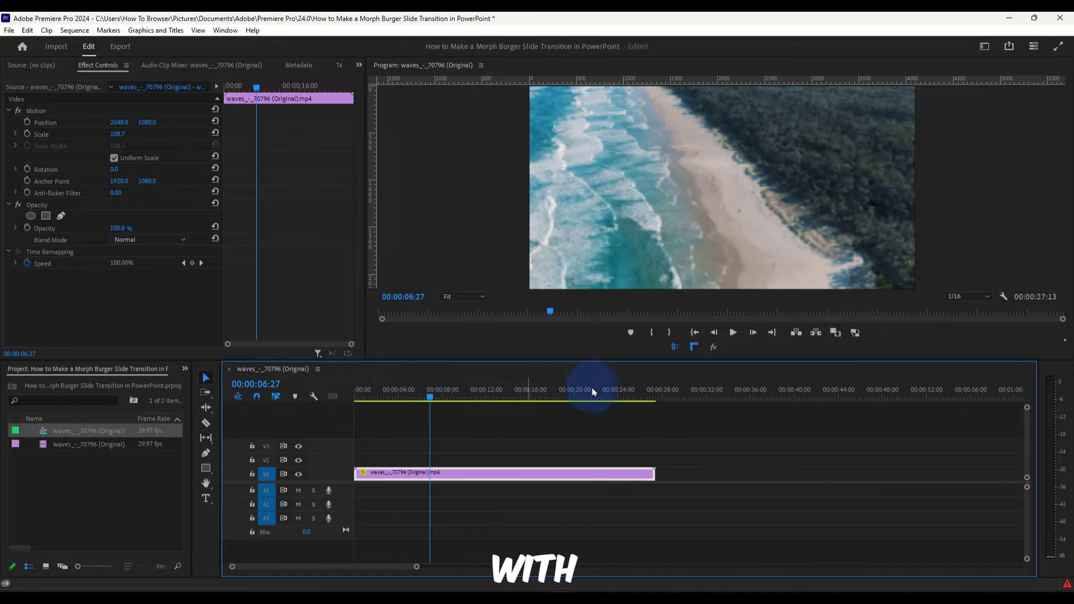
{"action": "left_click", "coordinate": [730, 334]}
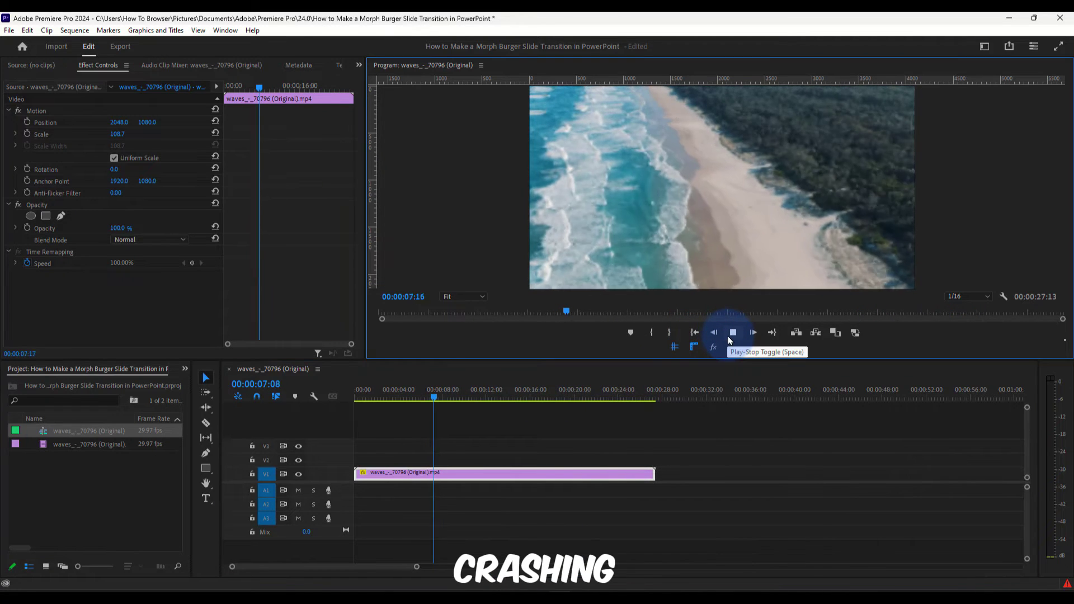
{"action": "left_click", "coordinate": [955, 297]}
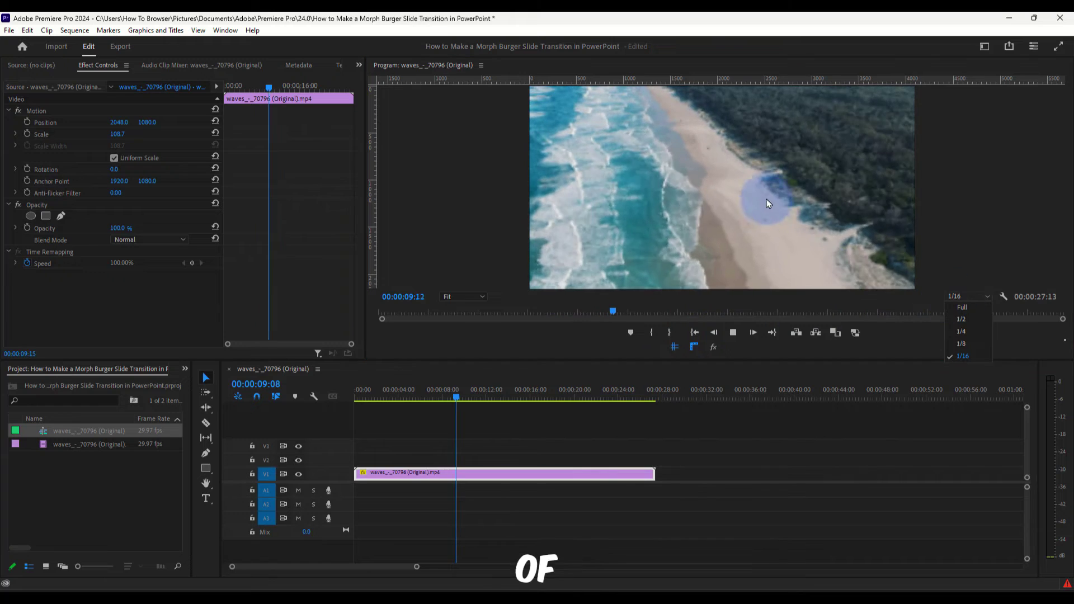
{"action": "left_click", "coordinate": [733, 332]}
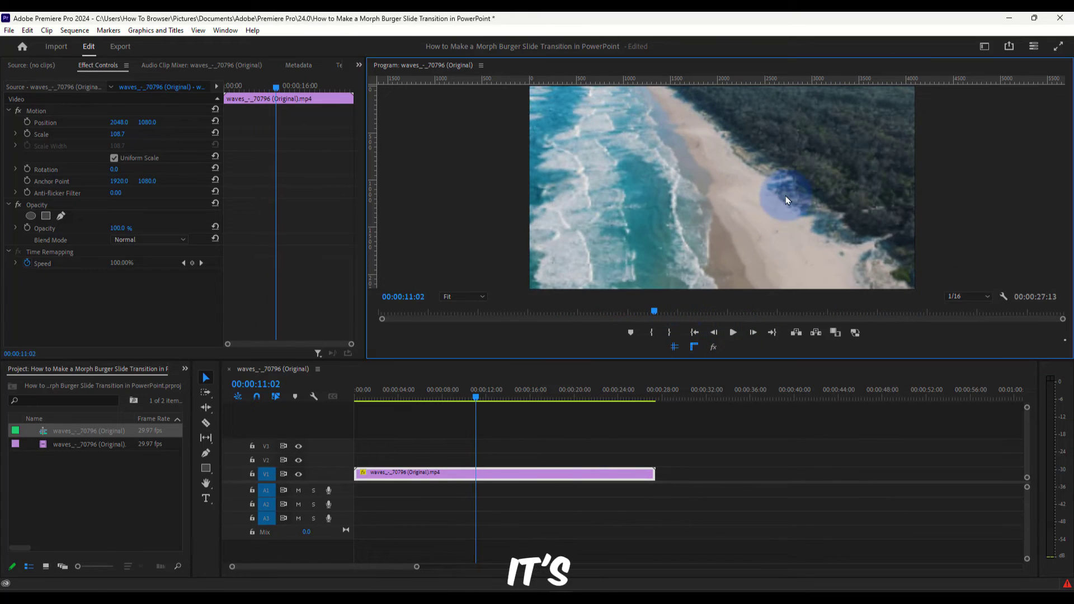
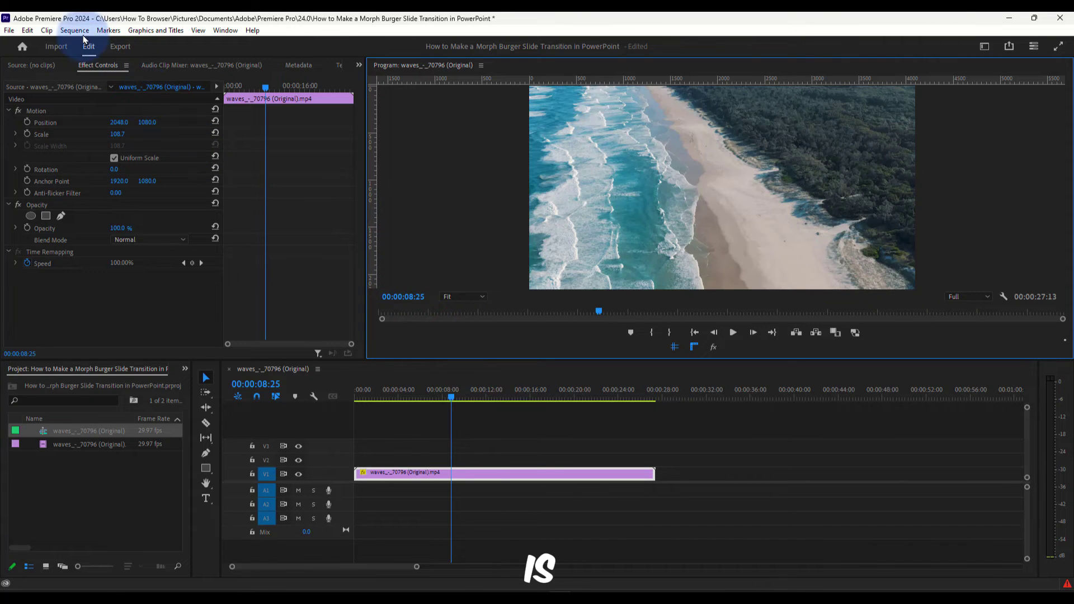
Mark in and out points at the start and end of the waves clip so the range spans the whole clip
{"action": "left_click", "coordinate": [431, 402]}
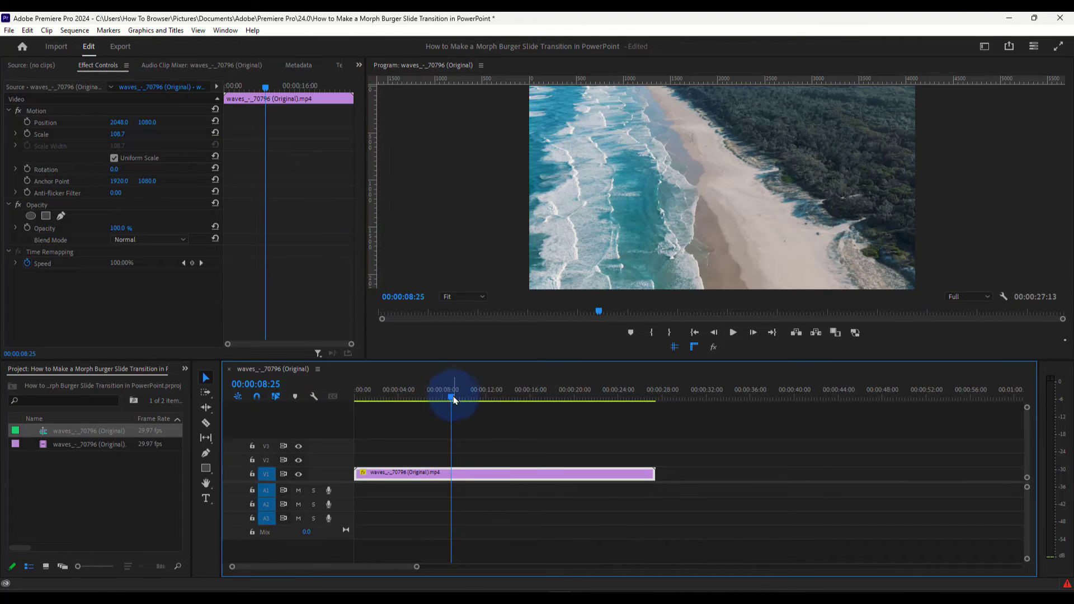
{"action": "left_click_drag", "start_coordinate": [454, 400], "coordinate": [323, 396]}
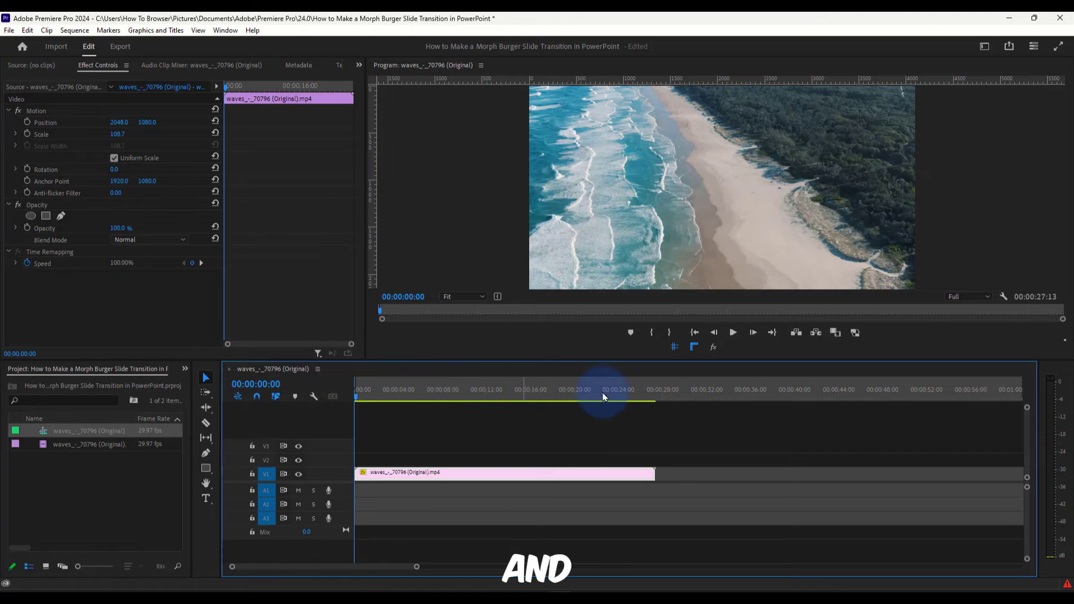
{"action": "left_click_drag", "start_coordinate": [603, 396], "coordinate": [658, 396]}
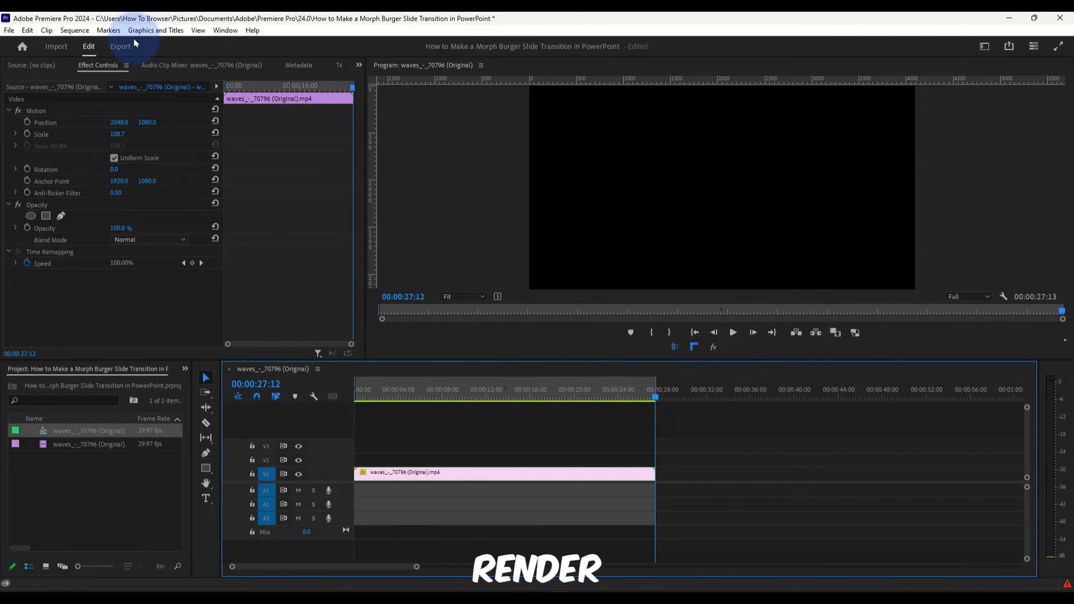
Review the sequence's render commands for effects, in-to-out range, selection and audio, with the waves clip deselected and selected
{"action": "left_click", "coordinate": [74, 30]}
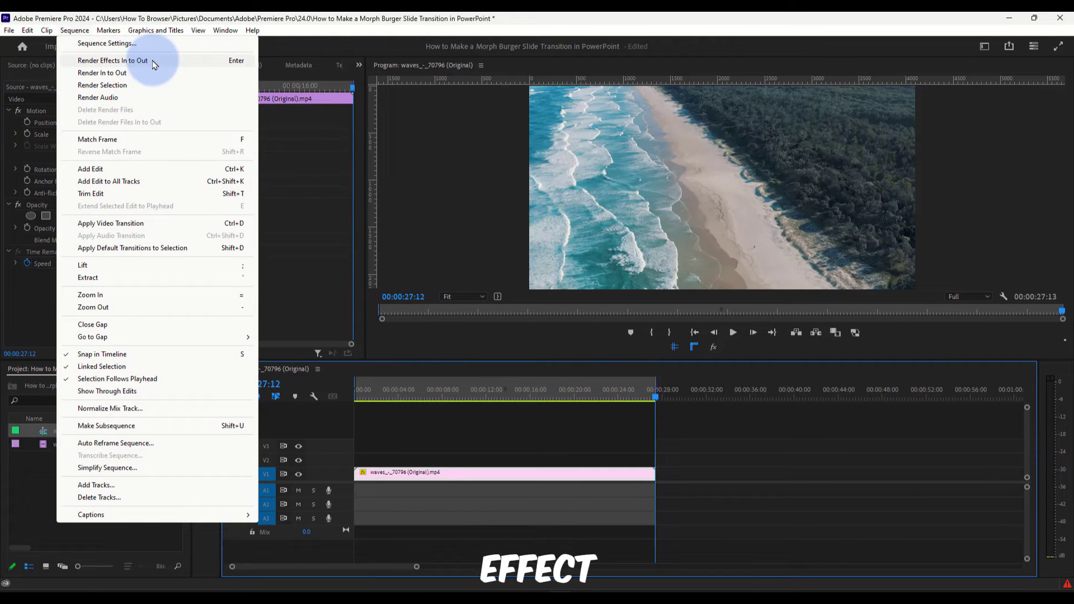
{"action": "left_click", "coordinate": [455, 425]}
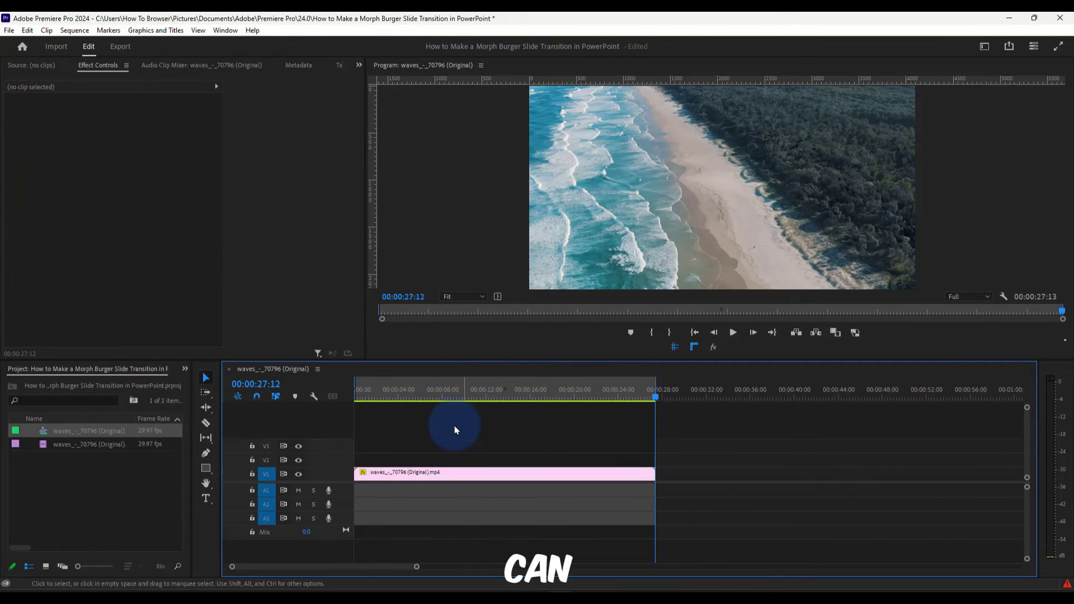
{"action": "left_click", "coordinate": [86, 31]}
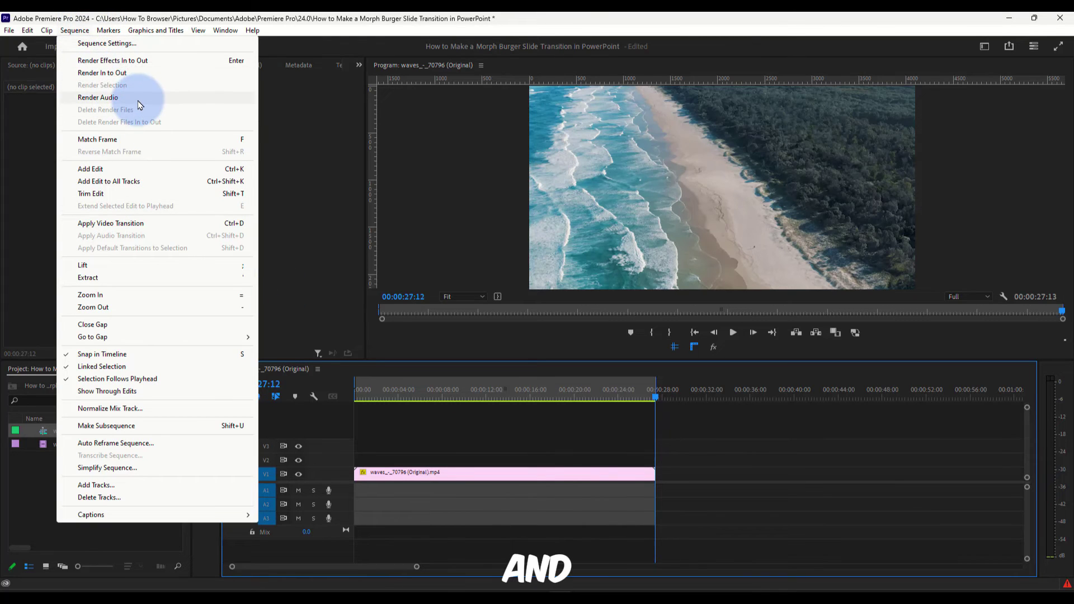
{"action": "left_click", "coordinate": [417, 473]}
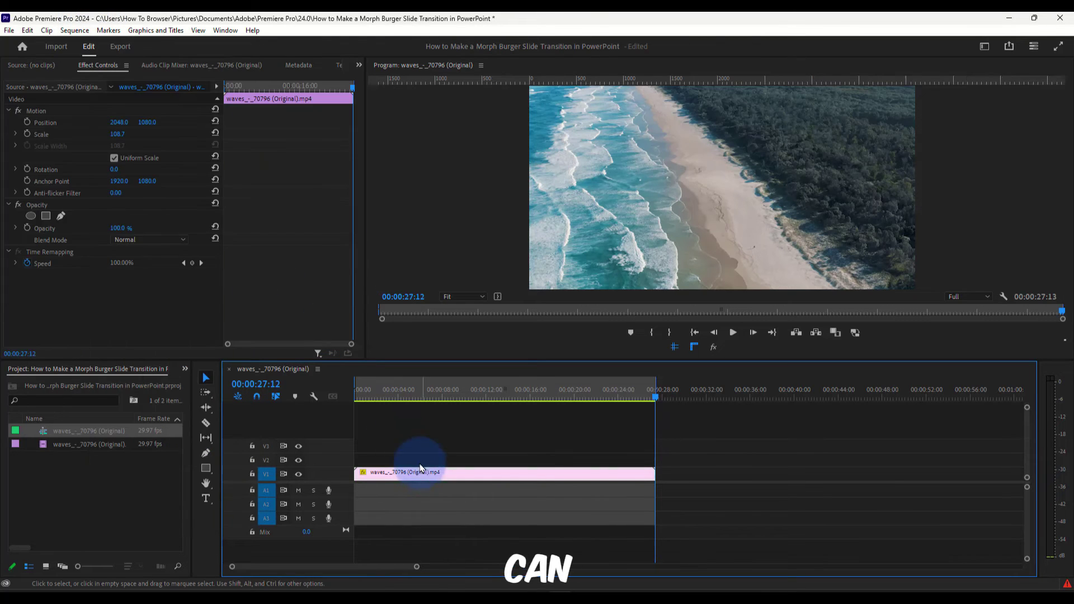
{"action": "left_click", "coordinate": [80, 31]}
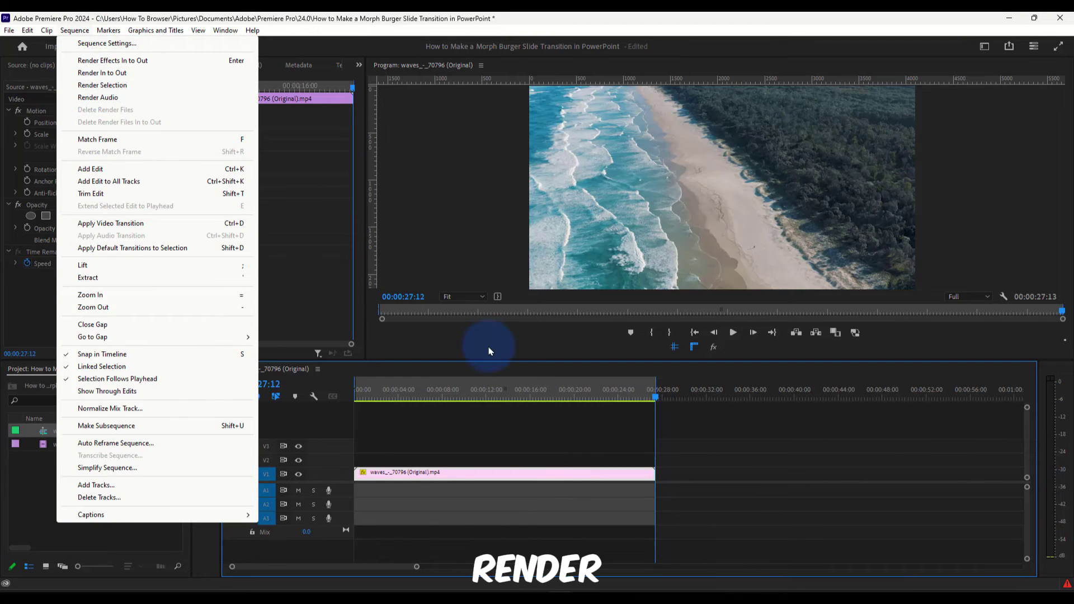
{"action": "mouse_move", "coordinate": [524, 396]}
{"action": "left_mouse_down"}
{"action": "mouse_move", "coordinate": [399, 396]}
{"action": "mouse_move", "coordinate": [507, 398]}
{"action": "left_mouse_up"}
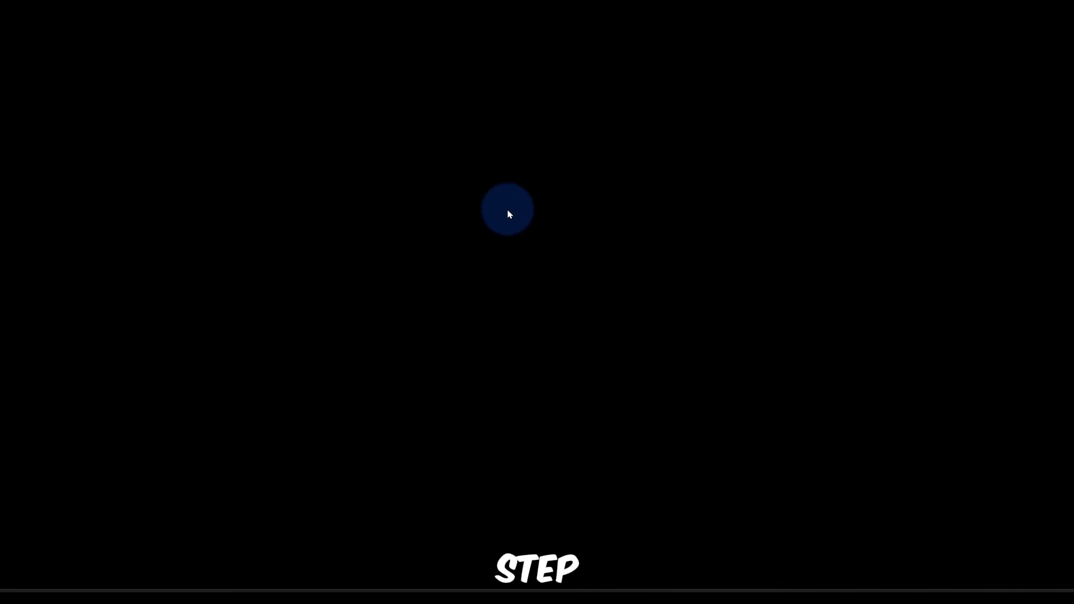
Switch to NVIDIA Control Panel from the desktop and show the Manage 3D Settings program settings for Adobe Premiere
{"action": "right_click", "coordinate": [508, 211]}
{"action": "left_click", "coordinate": [566, 367]}
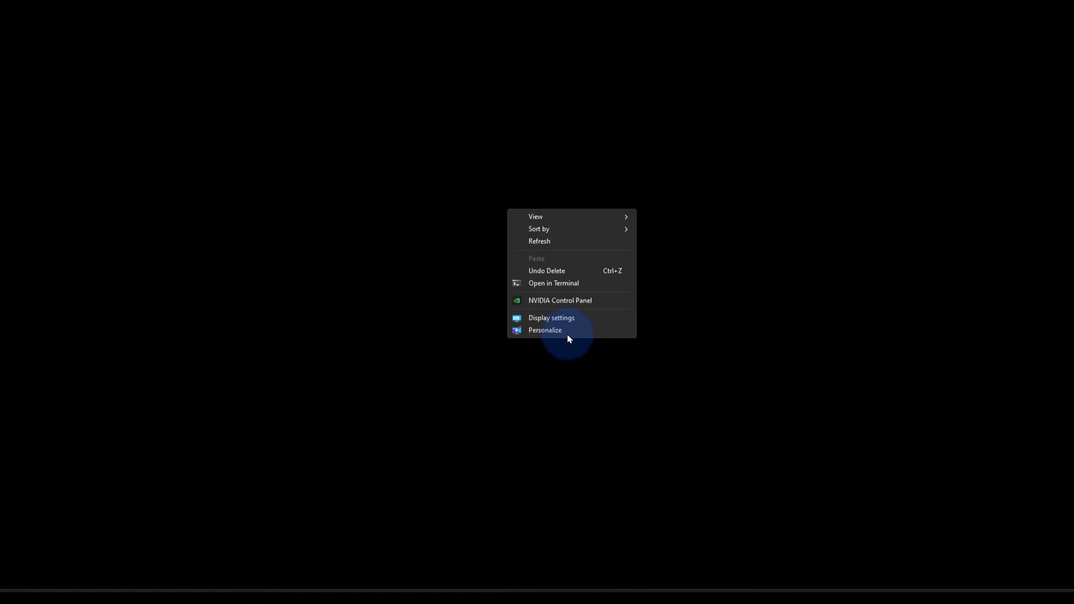
{"action": "left_click", "coordinate": [570, 300]}
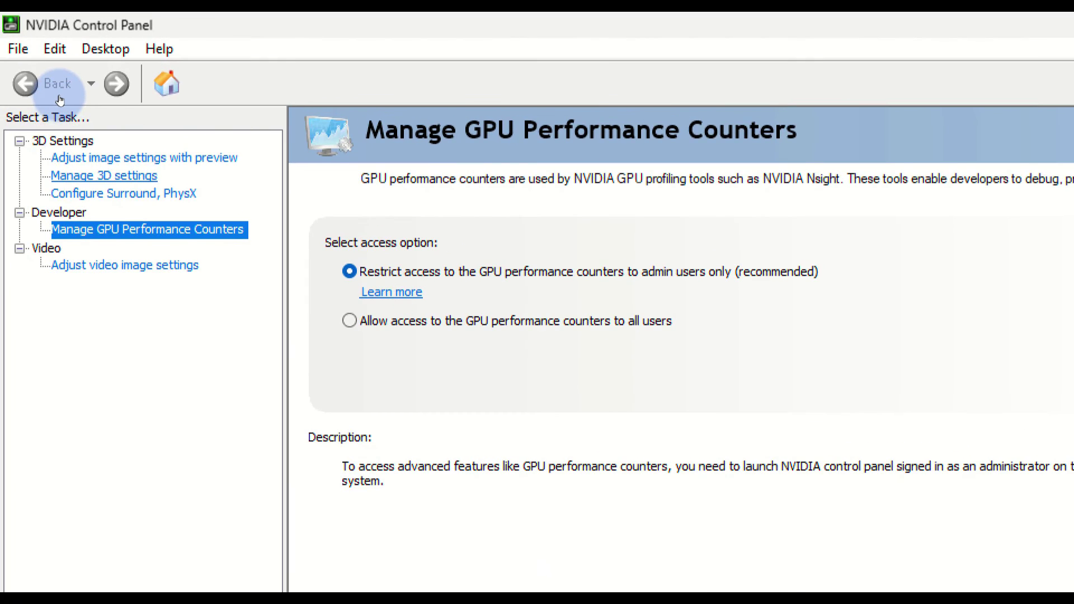
{"action": "left_click", "coordinate": [60, 100]}
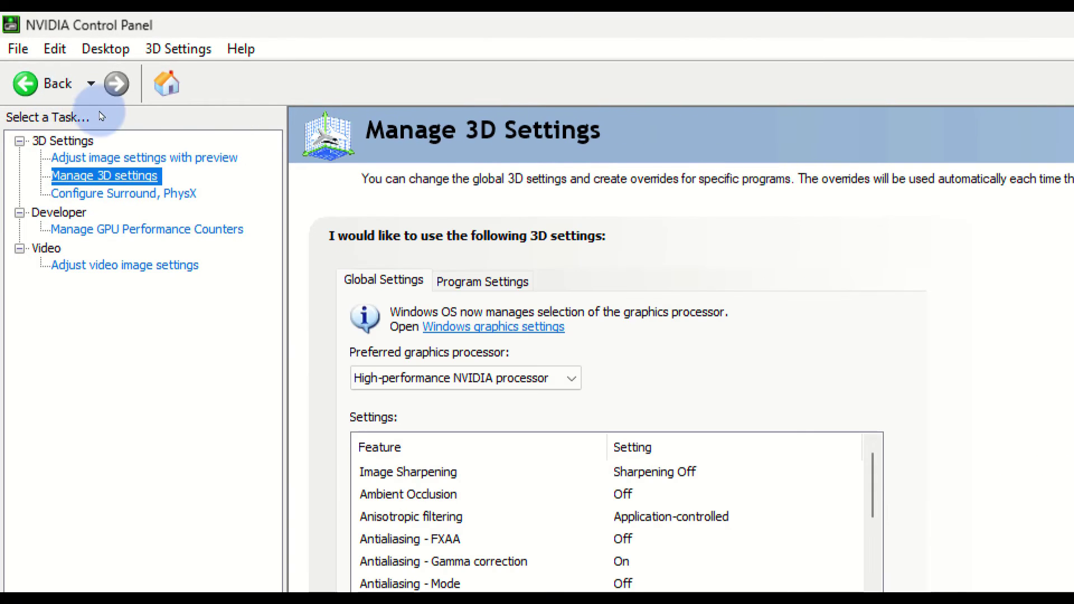
{"action": "left_click", "coordinate": [57, 97]}
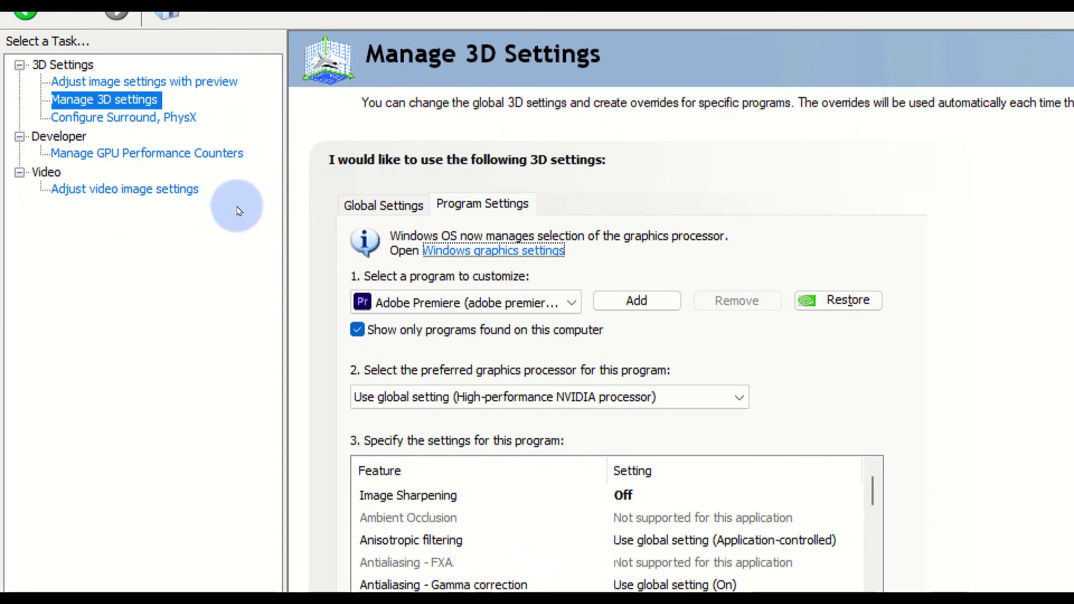
Set Texture filtering - Quality to High performance in the Adobe Premiere program settings
{"action": "scroll", "coordinate": [405, 521], "scroll_direction": "down", "scroll_amount": 1}
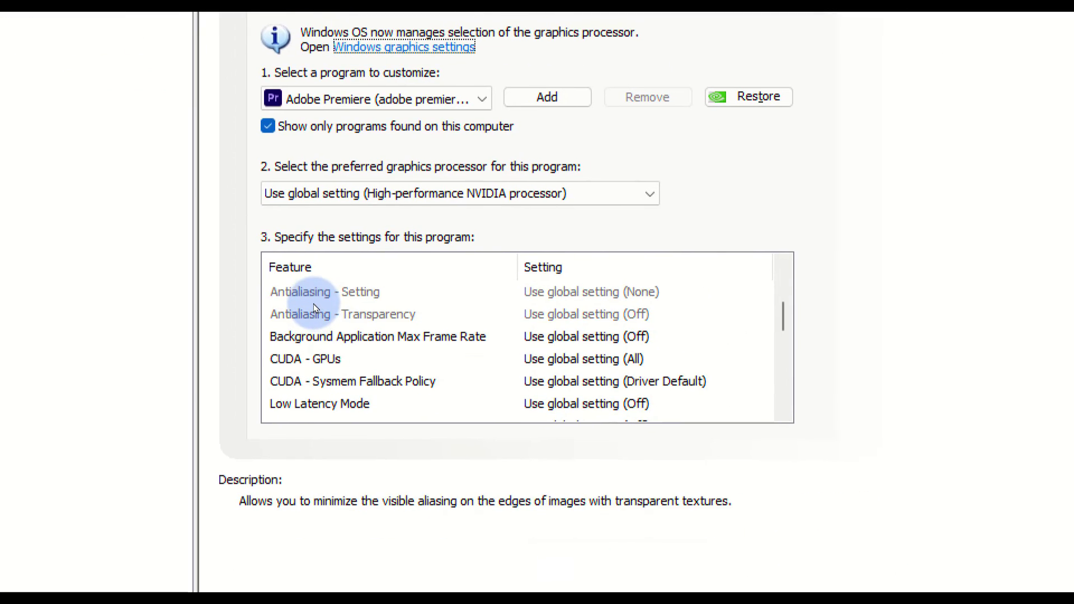
{"action": "scroll", "coordinate": [314, 308], "scroll_direction": "down", "scroll_amount": 4}
{"action": "scroll", "coordinate": [314, 308], "scroll_direction": "down", "scroll_amount": 1}
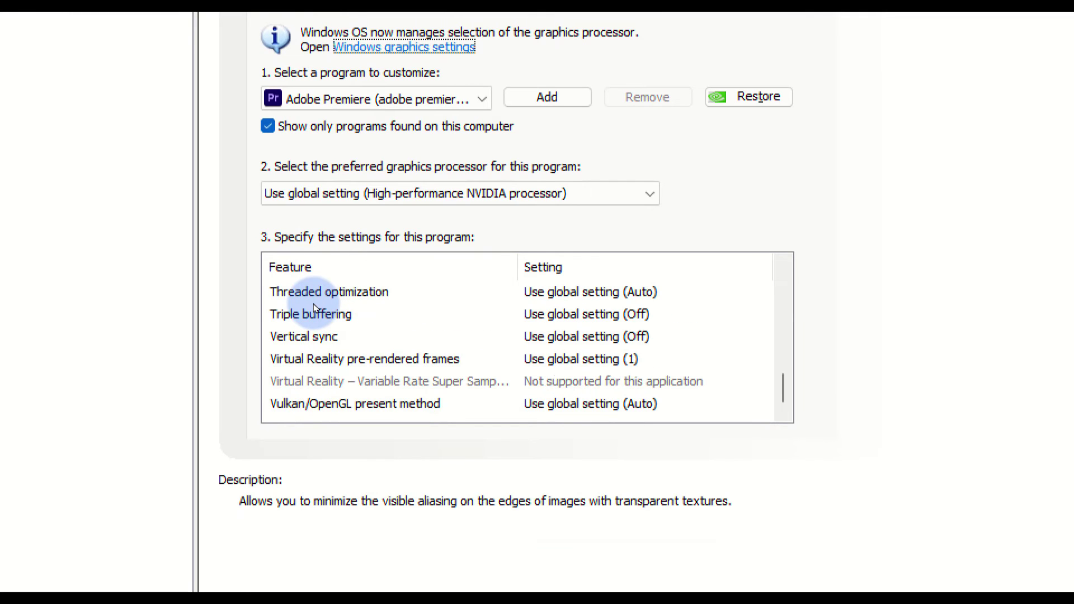
{"action": "scroll", "coordinate": [311, 302], "scroll_direction": "up", "scroll_amount": 2}
{"action": "scroll", "coordinate": [306, 300], "scroll_direction": "down", "scroll_amount": 1}
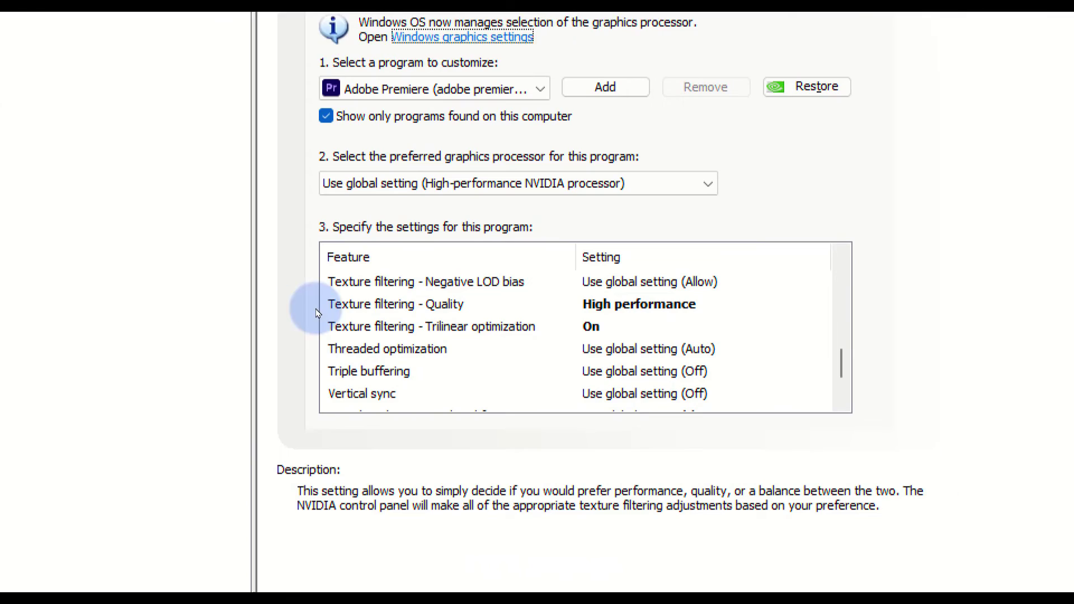
{"action": "left_click", "coordinate": [428, 304]}
{"action": "key", "text": "Down"}
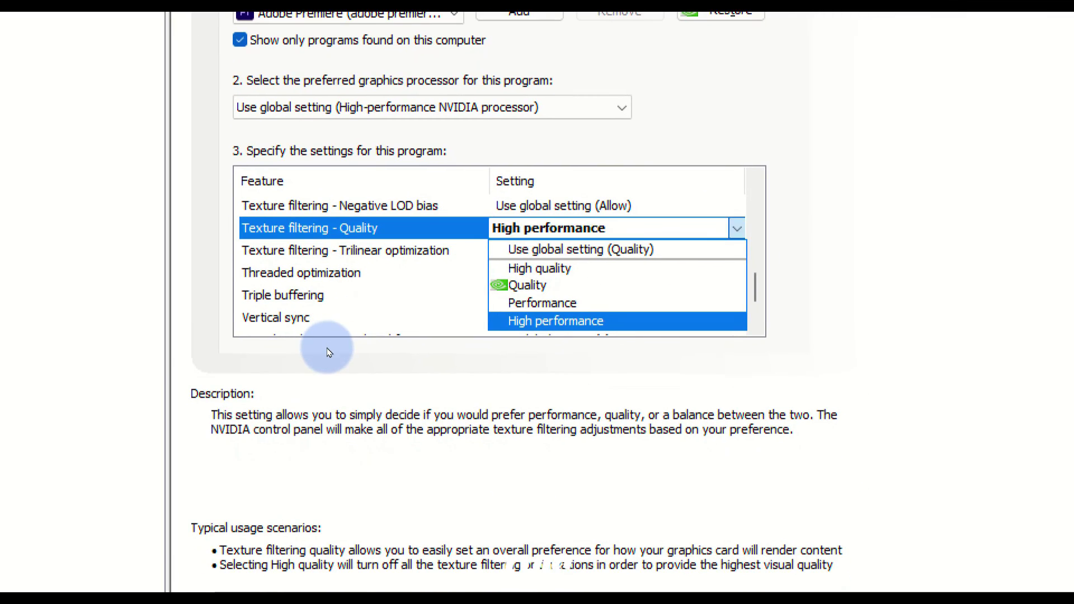
{"action": "key", "text": "Return"}
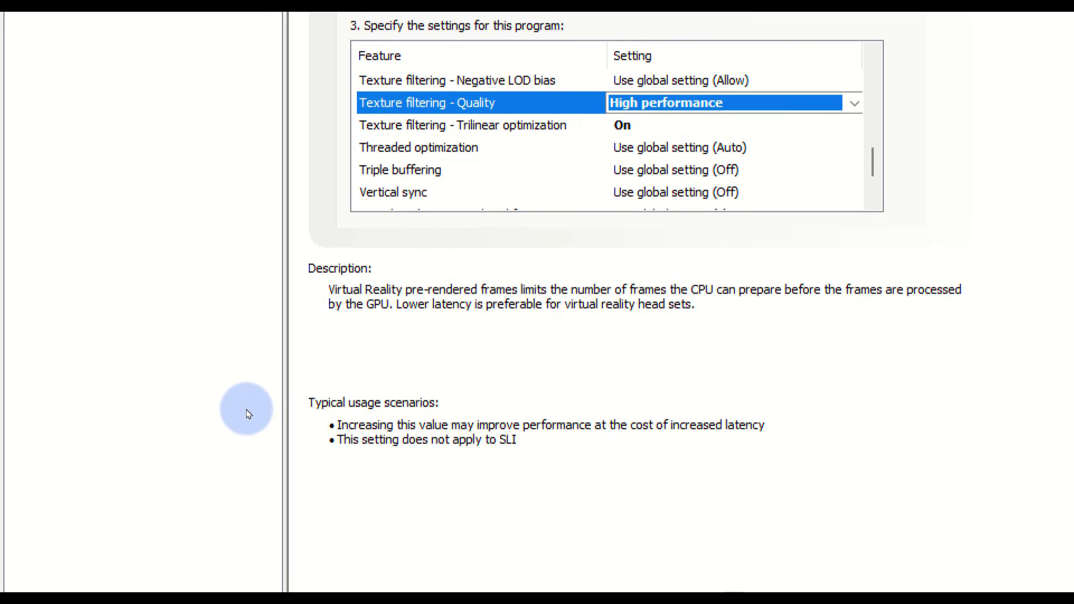
Check that Texture filtering - Trilinear optimization is On and set Threaded optimization to On for Adobe Premiere
{"action": "key", "text": "Down"}
{"action": "key", "text": "Down"}
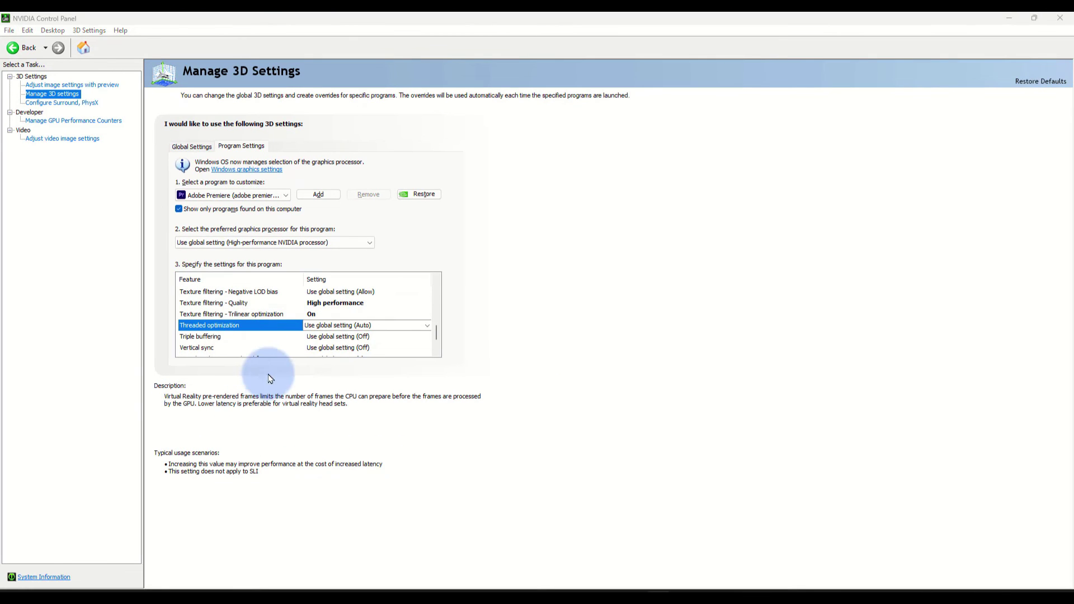
{"action": "left_click", "coordinate": [238, 317]}
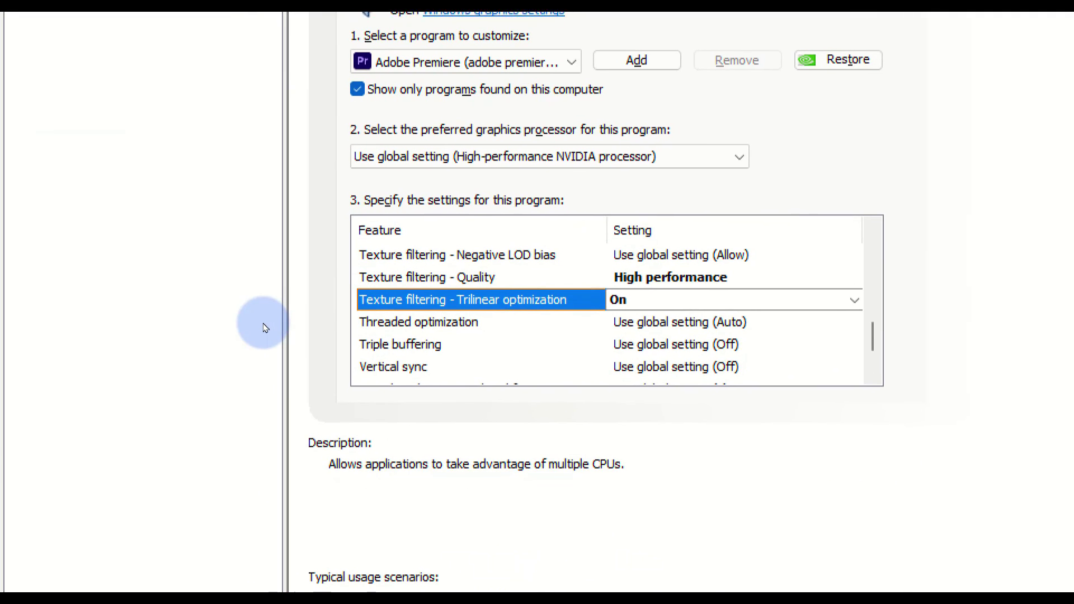
{"action": "left_click", "coordinate": [366, 323]}
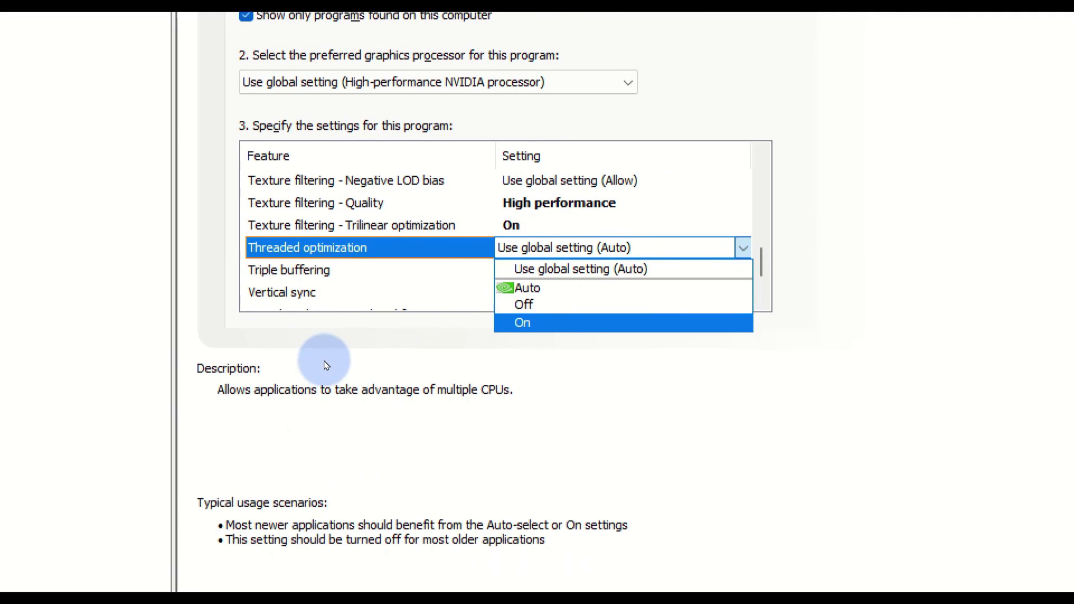
{"action": "key", "text": "Return"}
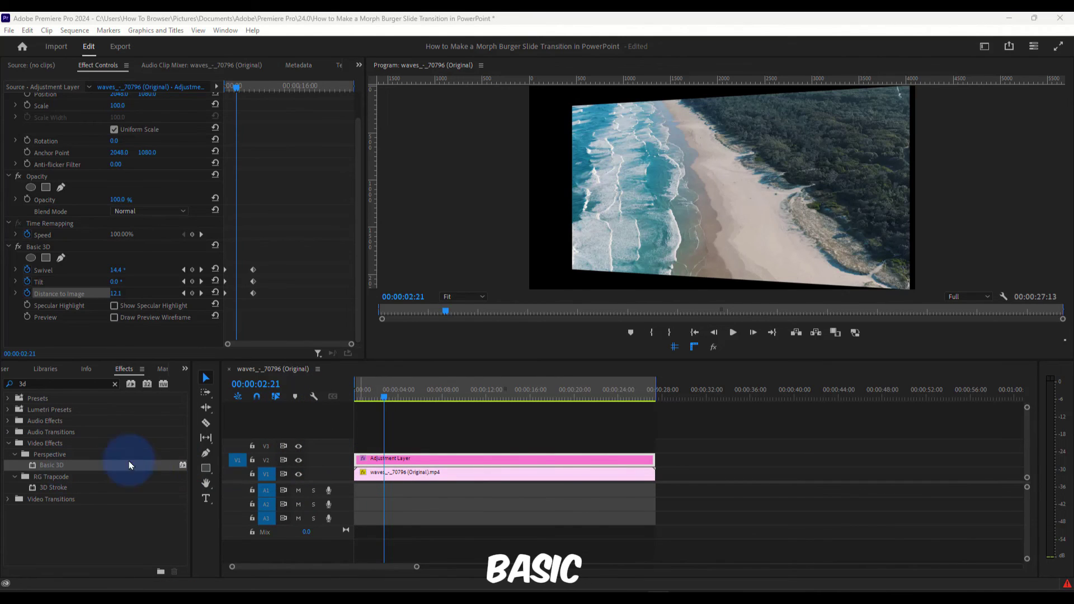
Switch to Premiere Pro and play the sequence from the start to check for lag with the Basic 3D adjustment layer
{"action": "left_click_drag", "start_coordinate": [399, 393], "coordinate": [339, 394]}
{"action": "left_click", "coordinate": [732, 333]}
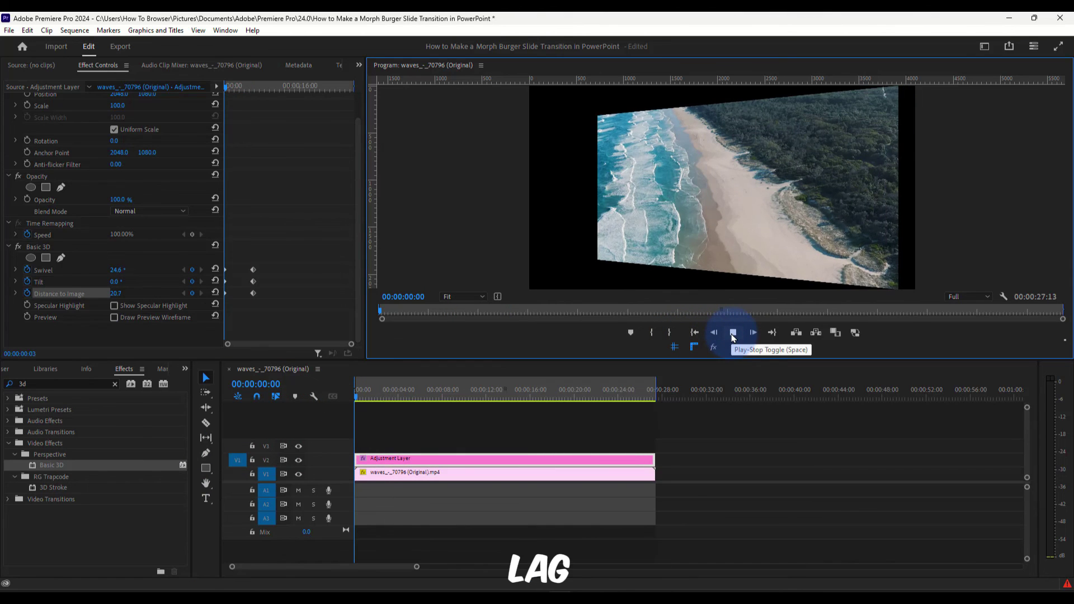
{"action": "left_click", "coordinate": [733, 333]}
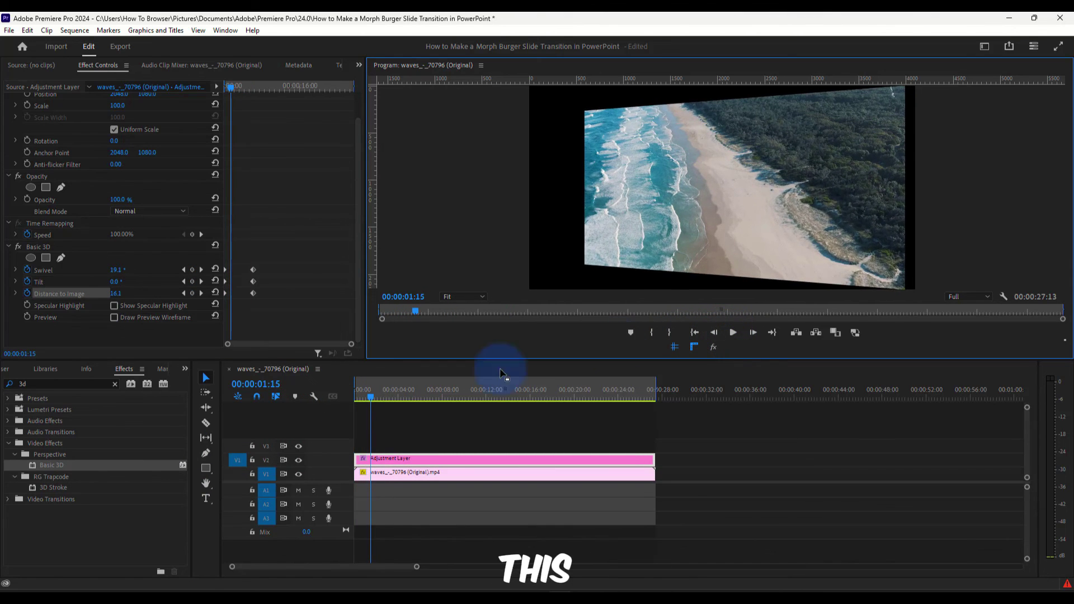
Disable the adjustment layer above the waves clip and return the playhead to the start of the sequence
{"action": "right_click", "coordinate": [438, 464]}
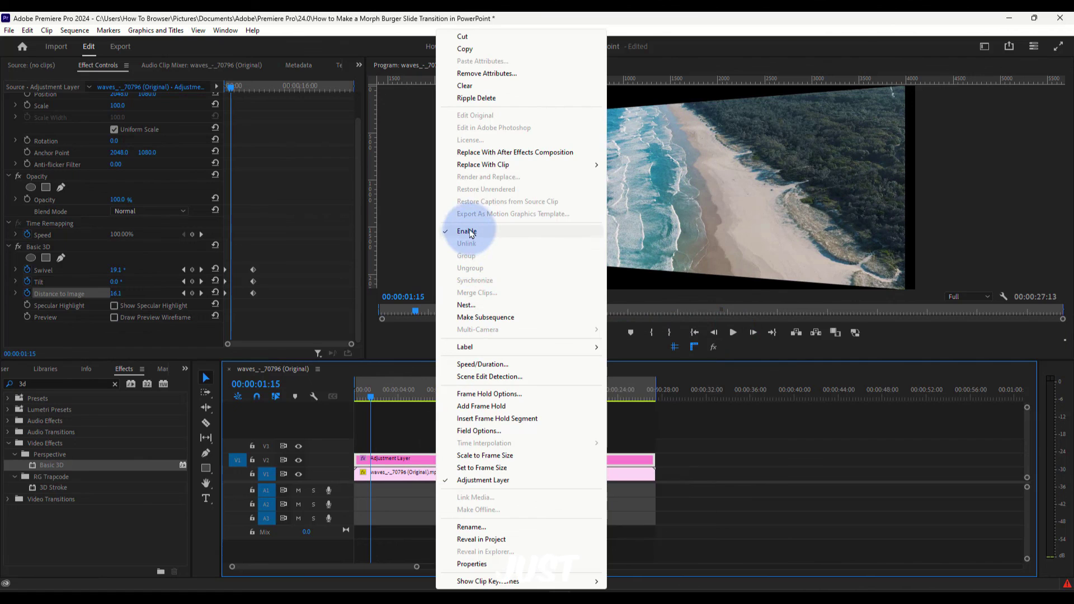
{"action": "left_click", "coordinate": [475, 240]}
{"action": "left_click_drag", "start_coordinate": [382, 402], "coordinate": [317, 407]}
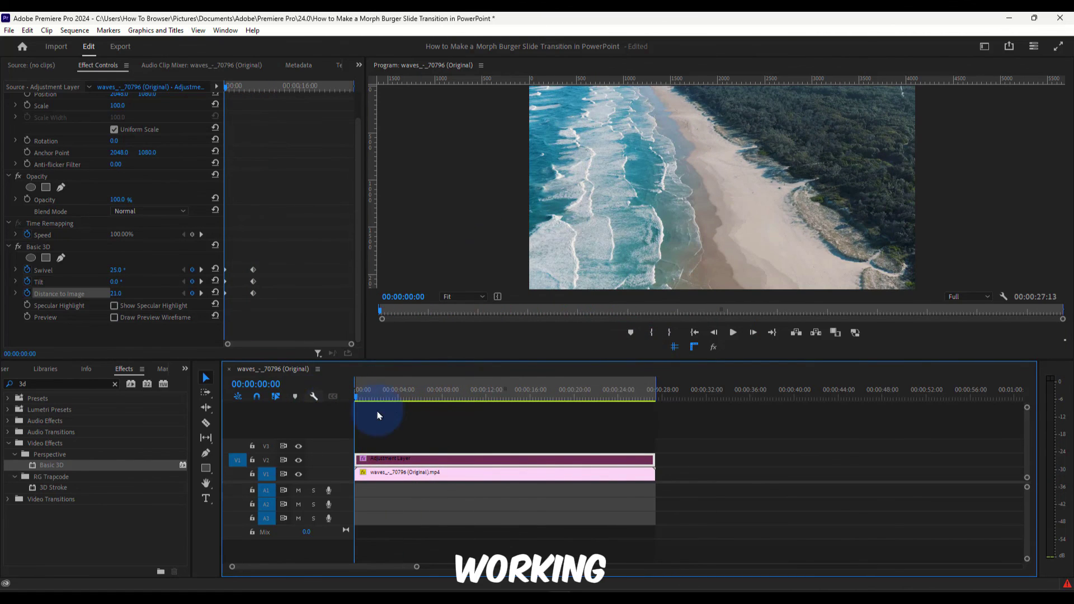
Move the disabled adjustment layer to track V3 past the waves clip, starting at about 00:00:33:23, and scrub the clip without it
{"action": "left_click_drag", "start_coordinate": [391, 460], "coordinate": [722, 445]}
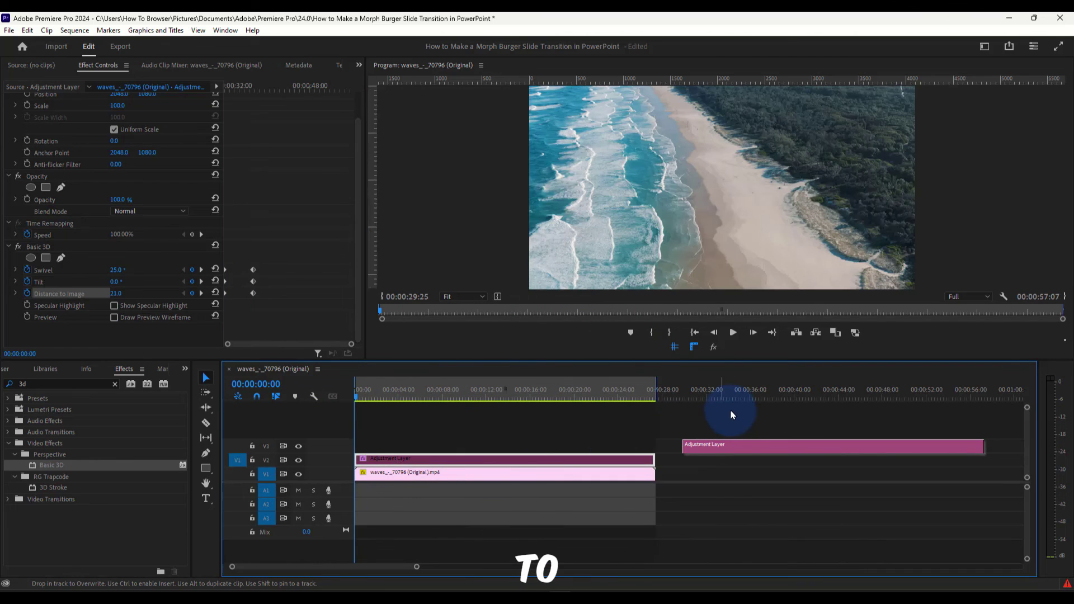
{"action": "left_click_drag", "start_coordinate": [728, 395], "coordinate": [465, 412]}
{"action": "left_click", "coordinate": [520, 477]}
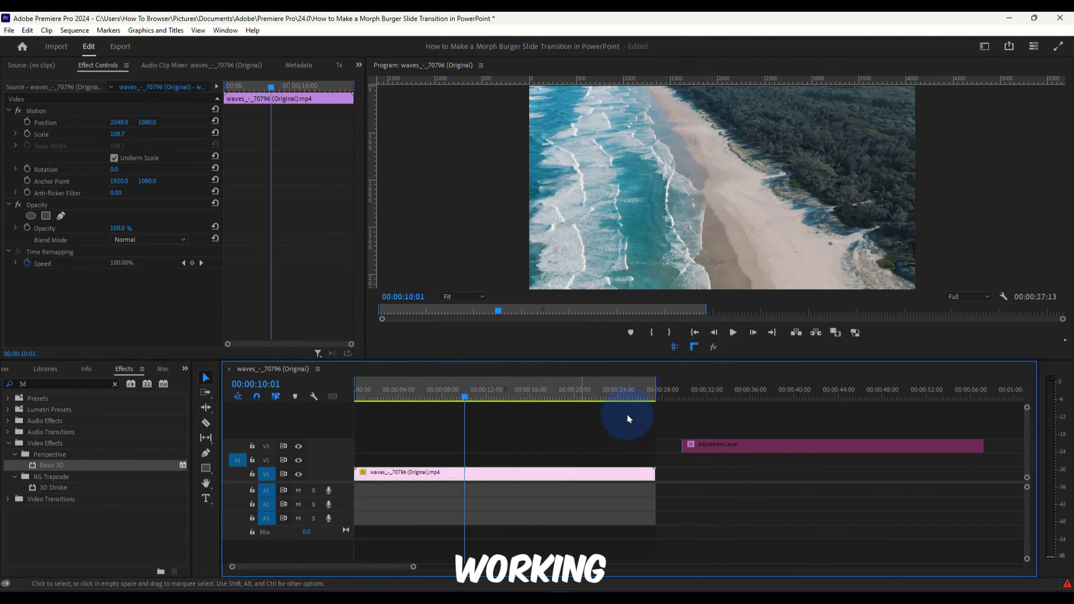
{"action": "left_click_drag", "start_coordinate": [688, 446], "coordinate": [739, 447]}
{"action": "mouse_move", "coordinate": [610, 399]}
{"action": "left_mouse_down"}
{"action": "mouse_move", "coordinate": [662, 399]}
{"action": "mouse_move", "coordinate": [622, 400]}
{"action": "left_mouse_up"}
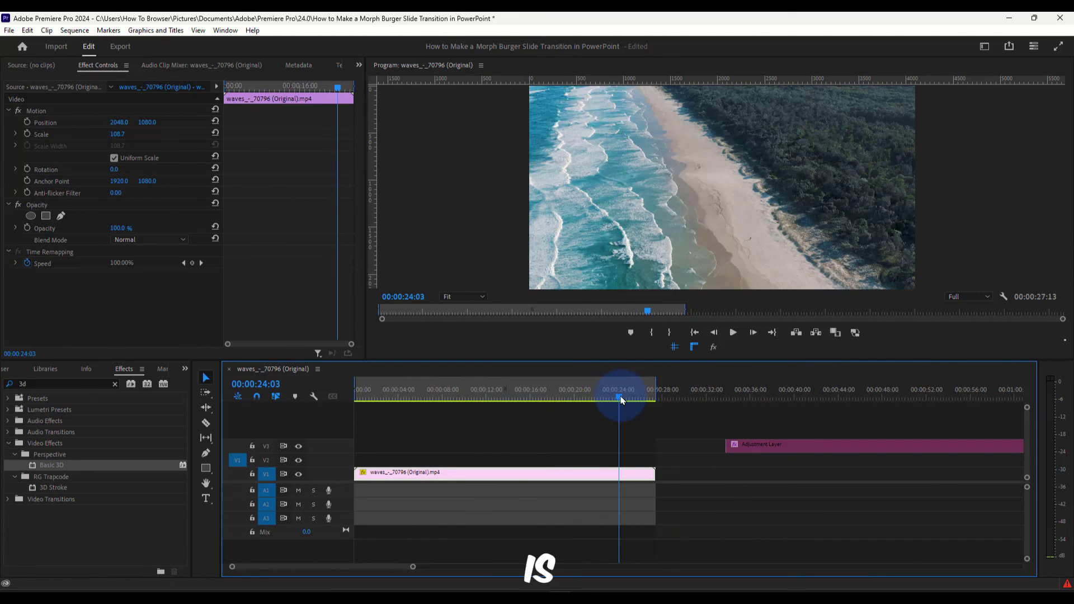
Enable the adjustment layer on V3 again and bring the playhead back over the waves clip to 00:00:24:24
{"action": "left_click", "coordinate": [724, 397]}
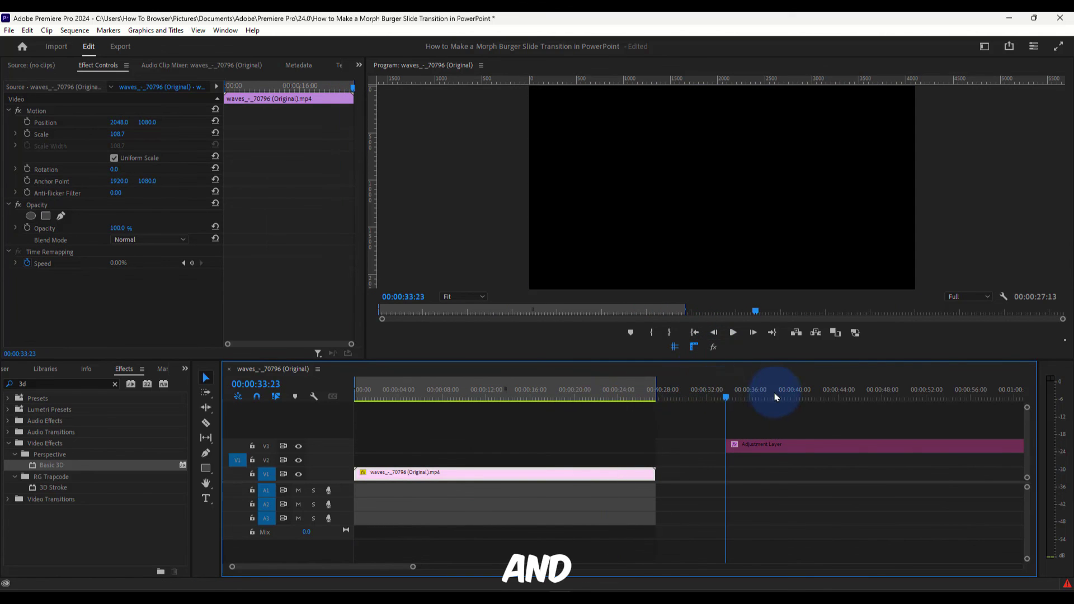
{"action": "left_click", "coordinate": [757, 444]}
{"action": "right_click", "coordinate": [755, 445]}
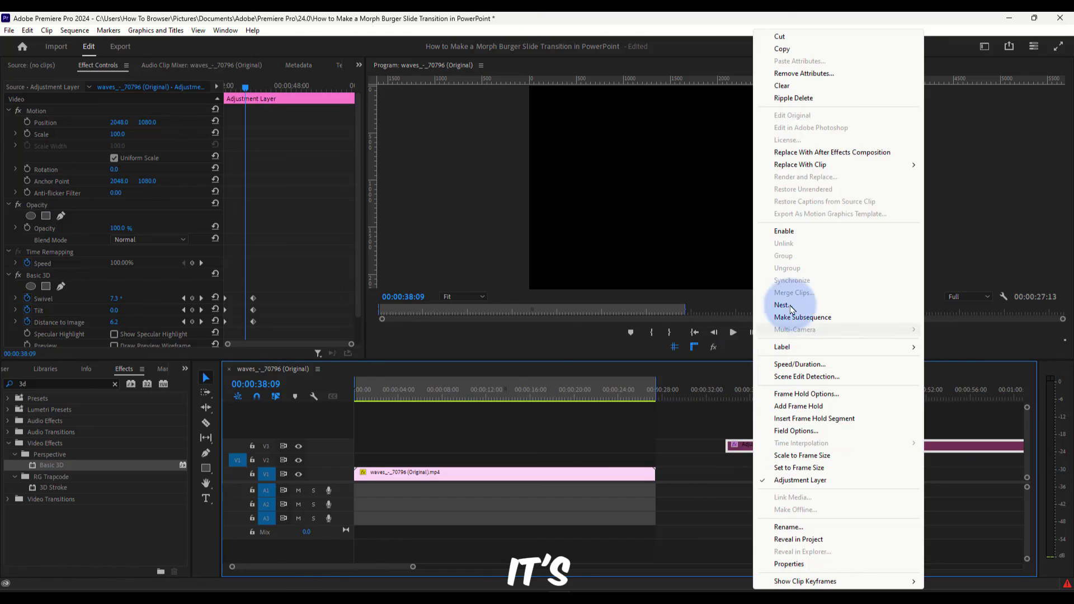
{"action": "left_click", "coordinate": [785, 232]}
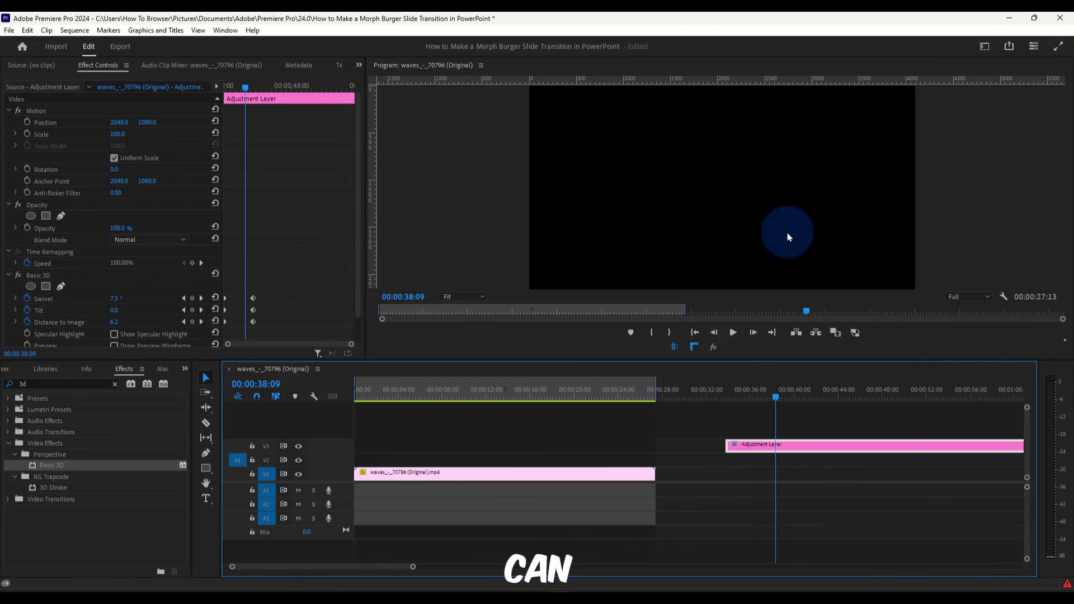
{"action": "left_click", "coordinate": [740, 398]}
{"action": "left_click_drag", "start_coordinate": [740, 395], "coordinate": [627, 398]}
{"action": "left_click_drag", "start_coordinate": [755, 437], "coordinate": [654, 456]}
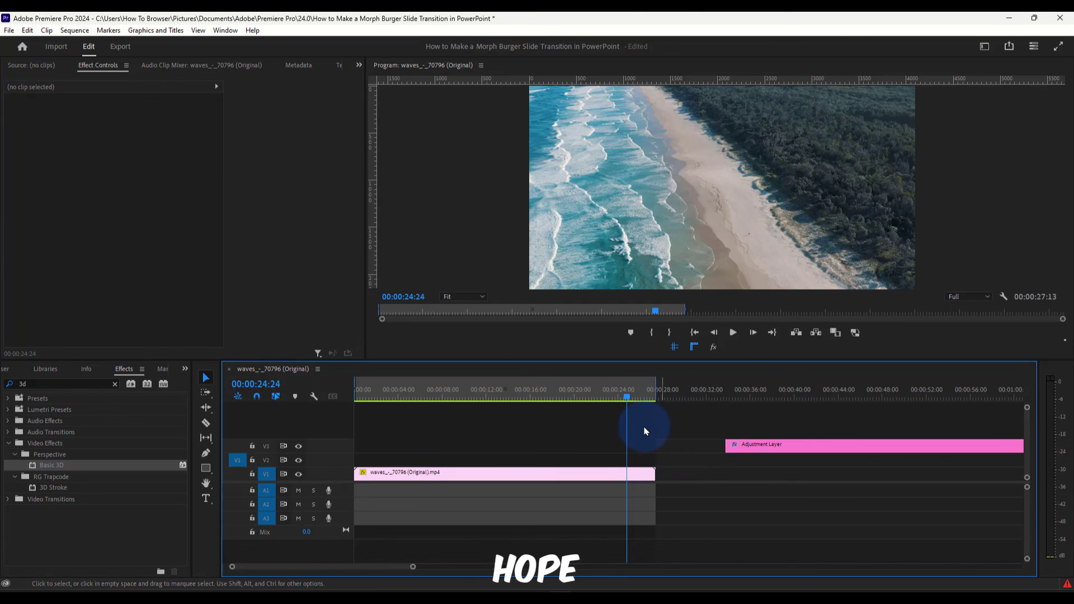